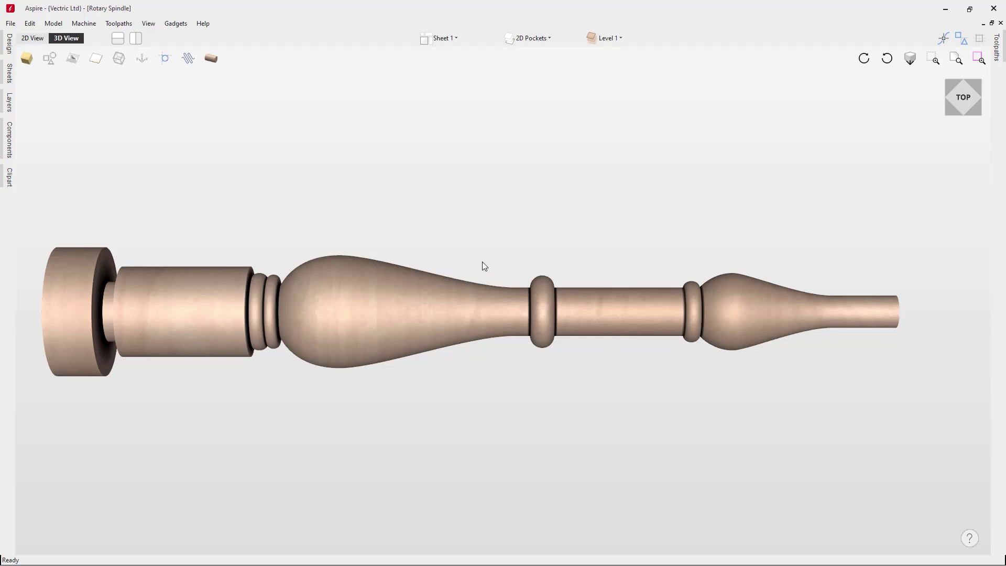
Create a new rotary job and set its Z zero position to the cylinder axis.
left_click(15, 25)
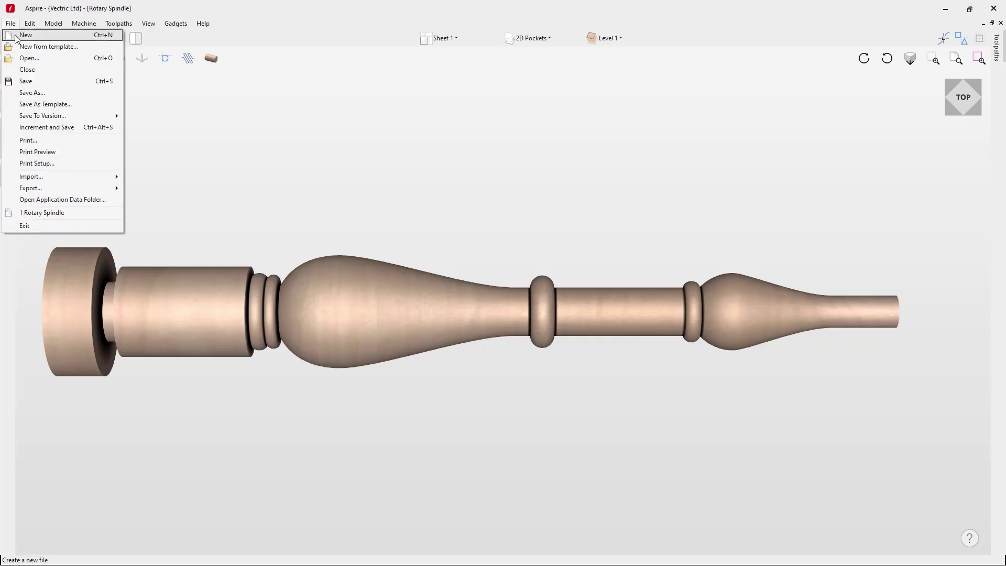
left_click(16, 36)
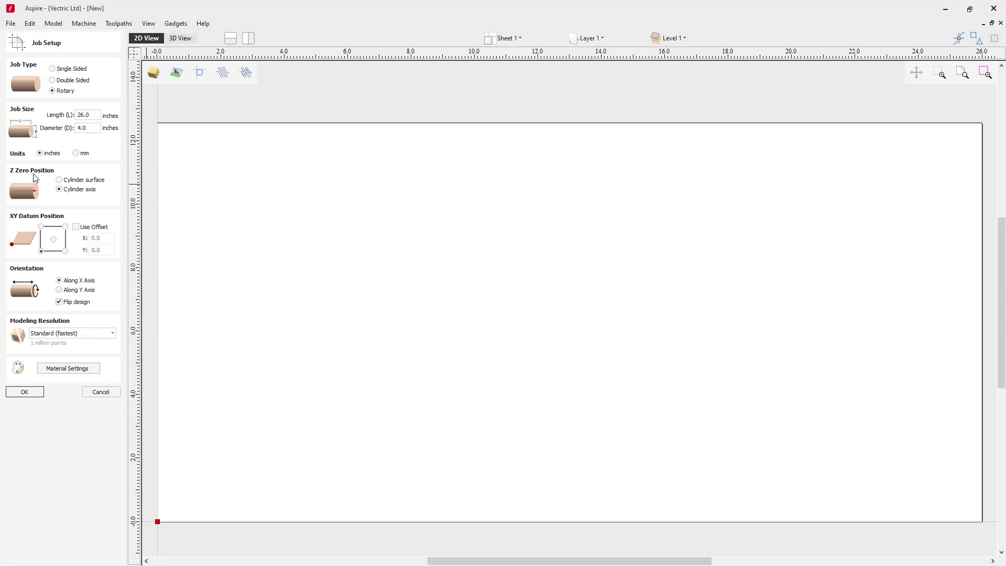
left_click(73, 181)
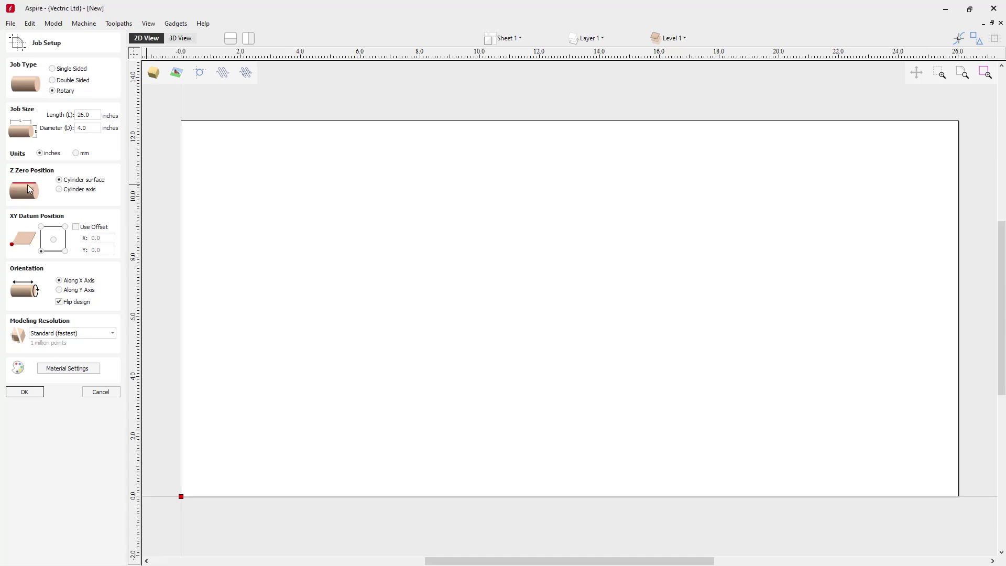
left_click(60, 189)
Orient the job along the X axis, set the modeling resolution to Very High (7 x Slower) and accept the job setup.
left_click(72, 293)
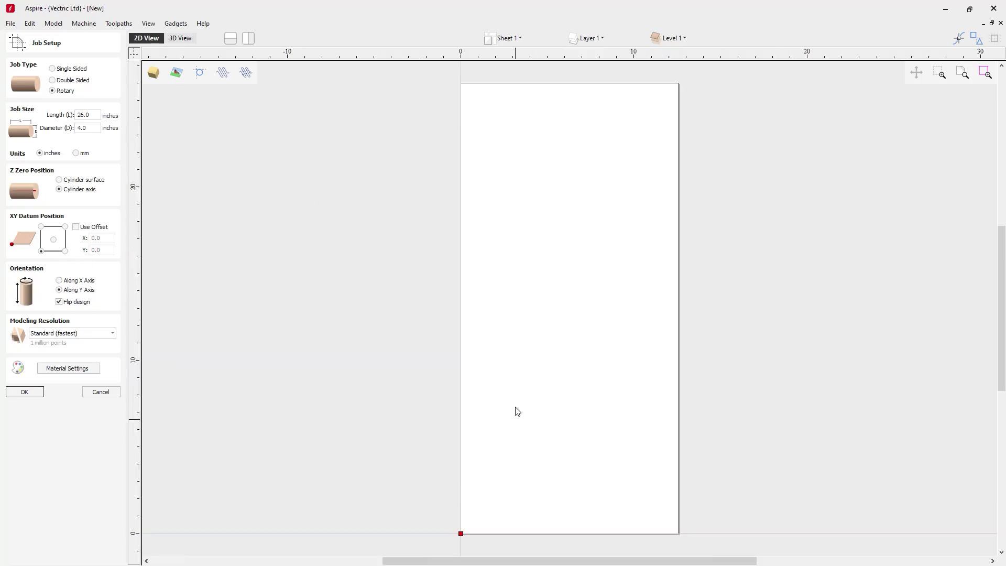
left_click(73, 281)
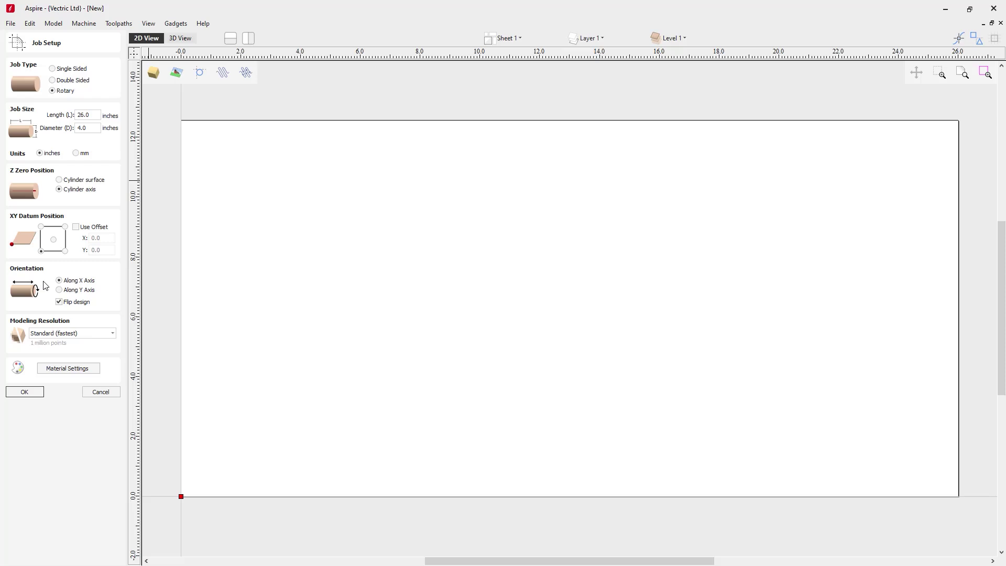
left_click(90, 334)
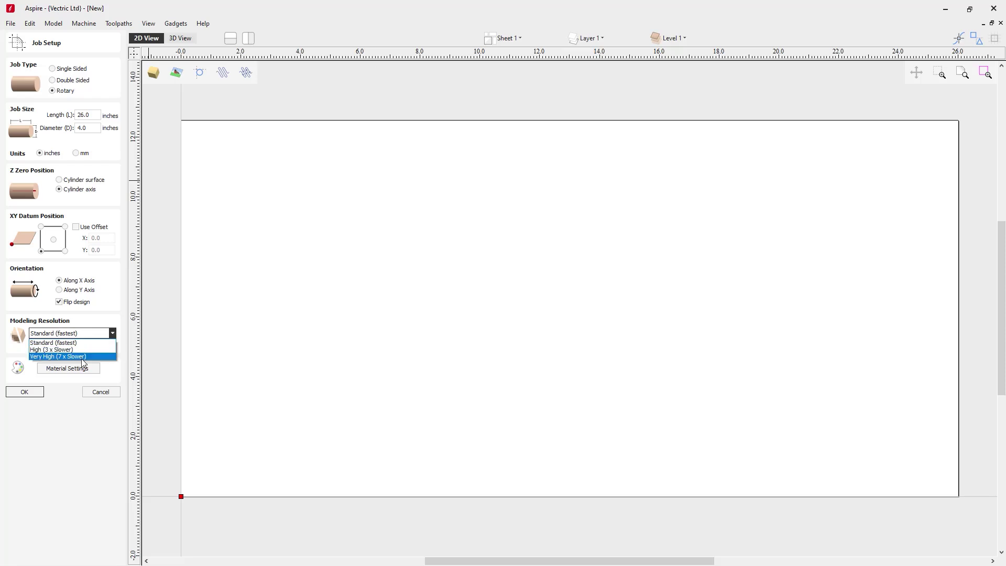
left_click(84, 356)
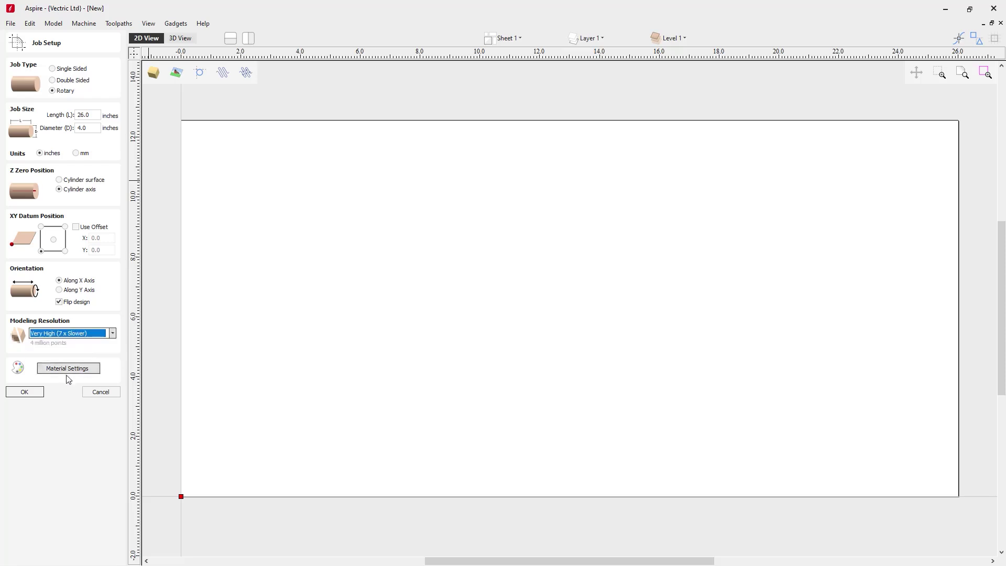
left_click(27, 393)
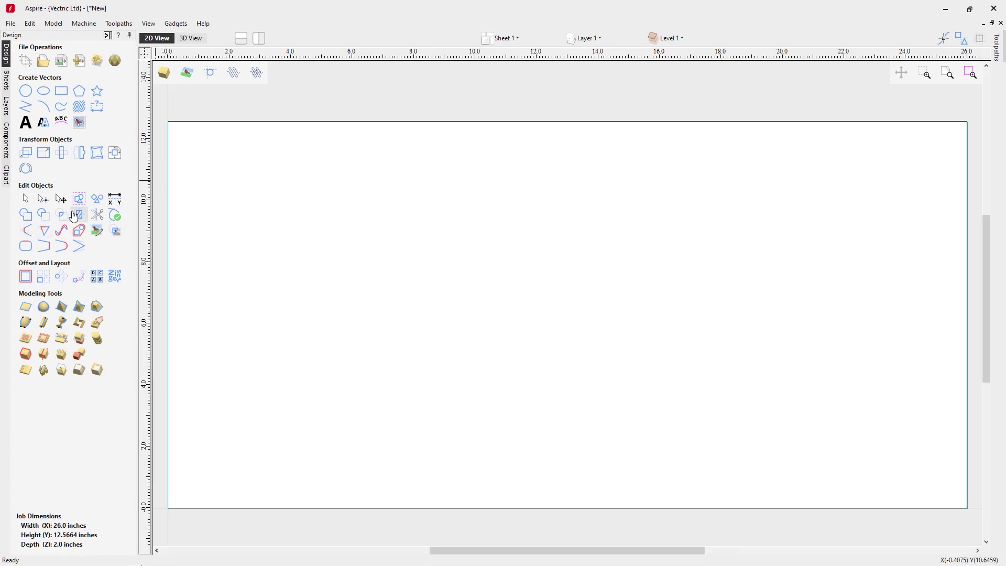
Show the job in the 3D view as a flat, unwrapped model seen from the top.
left_click(187, 39)
left_click(330, 60)
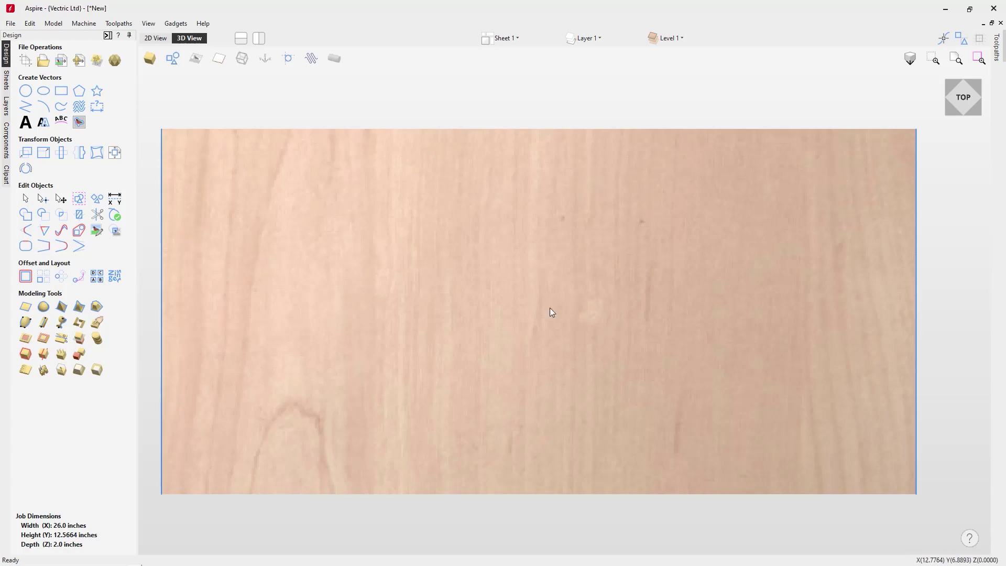
left_click_drag(579, 345, 574, 291)
left_click(964, 90)
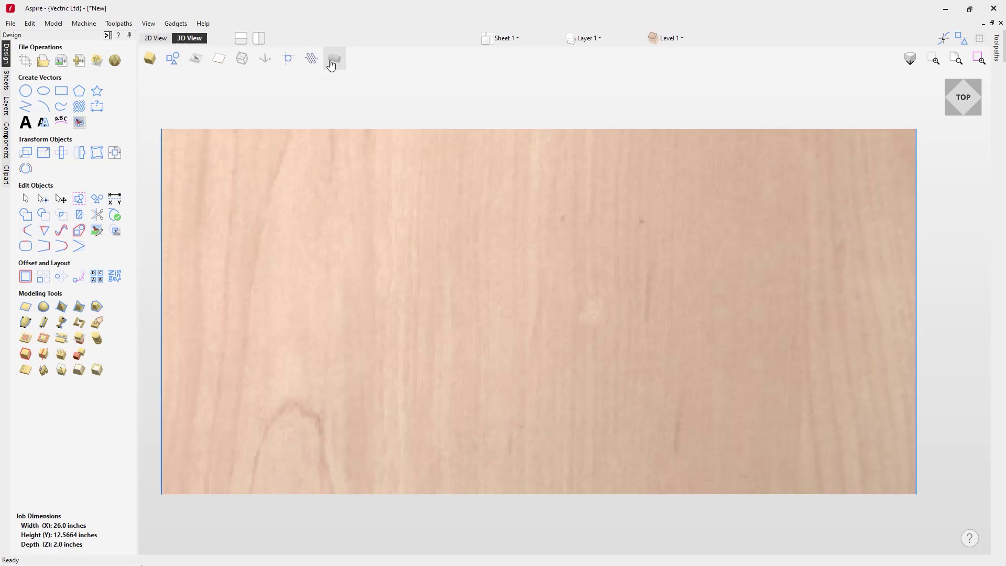
Examine the wrapped cylindrical material block in 3D, then hide the block and return to the flat model display.
left_click(242, 58)
left_click(333, 61)
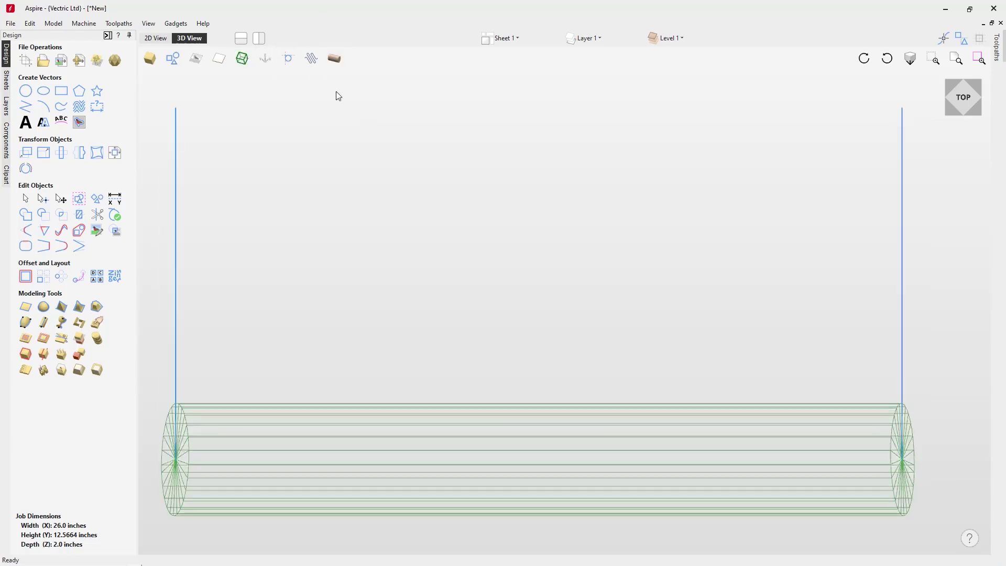
scroll(476, 250, "down", 4)
left_click_drag(569, 350, 764, 297)
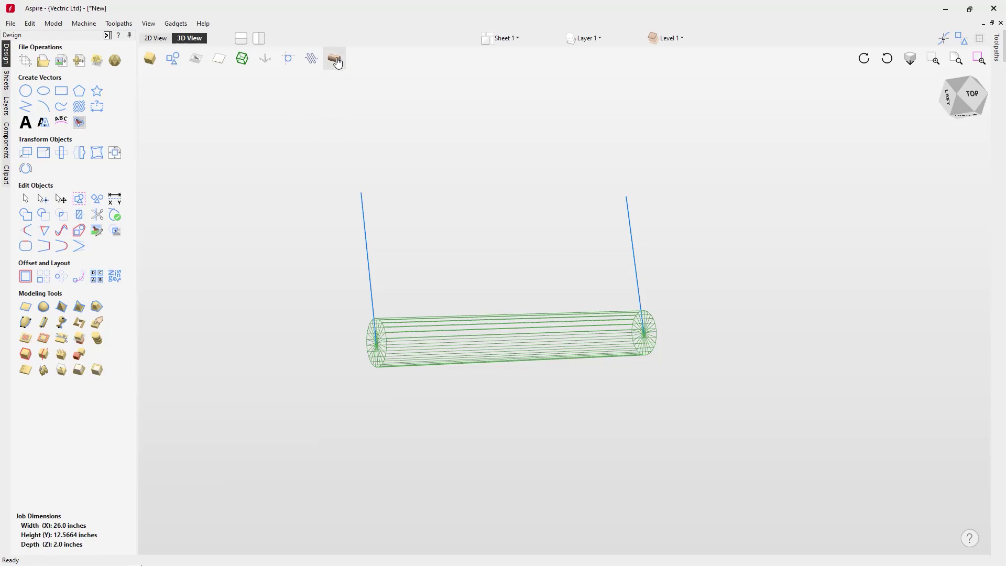
left_click(242, 59)
left_click(314, 64)
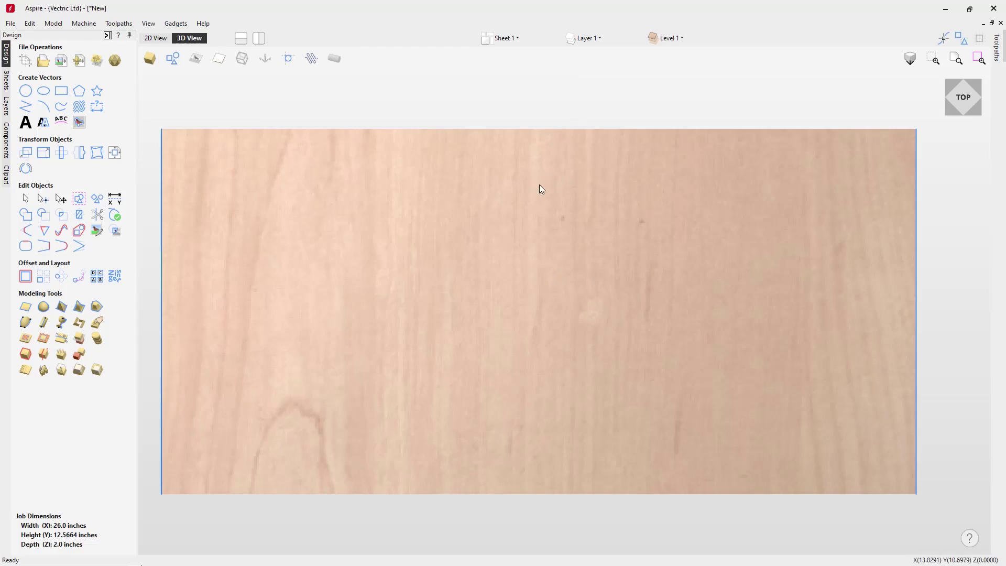
Inspect the vectors on the 2Rail Sweep Rails layer and on the hidden Bounding Box layer by activating each one.
left_click(595, 40)
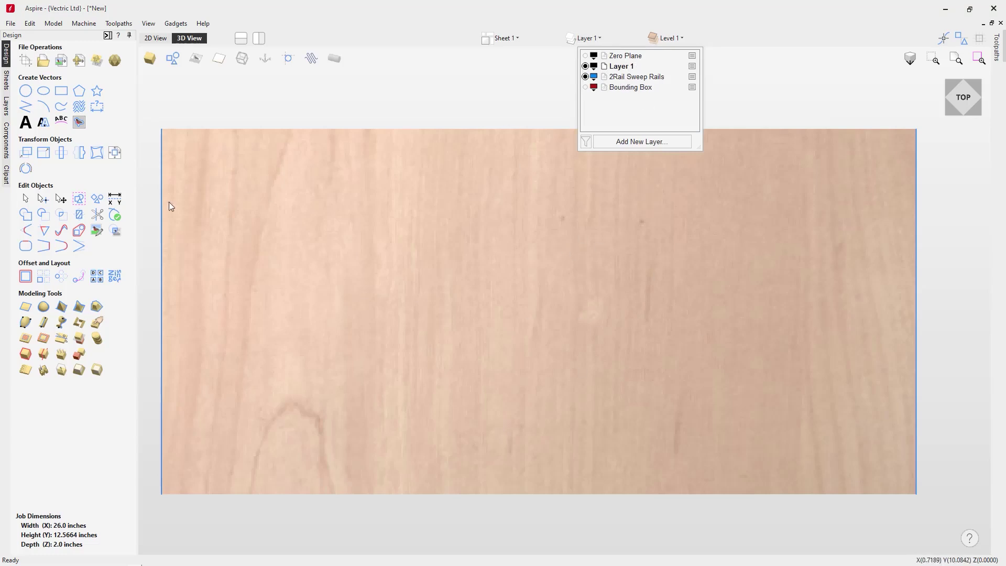
left_click(604, 78)
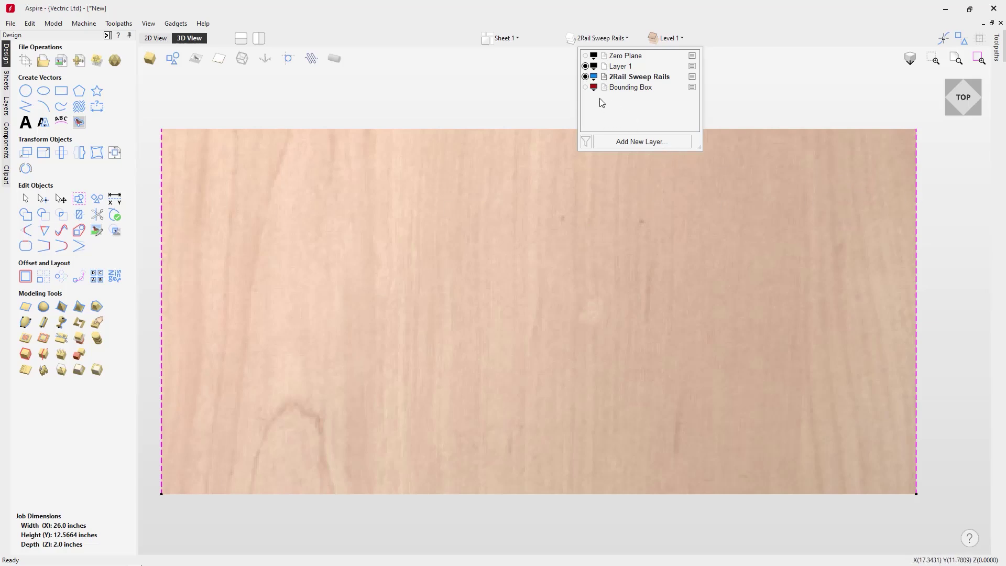
left_click(584, 87)
left_click(623, 88)
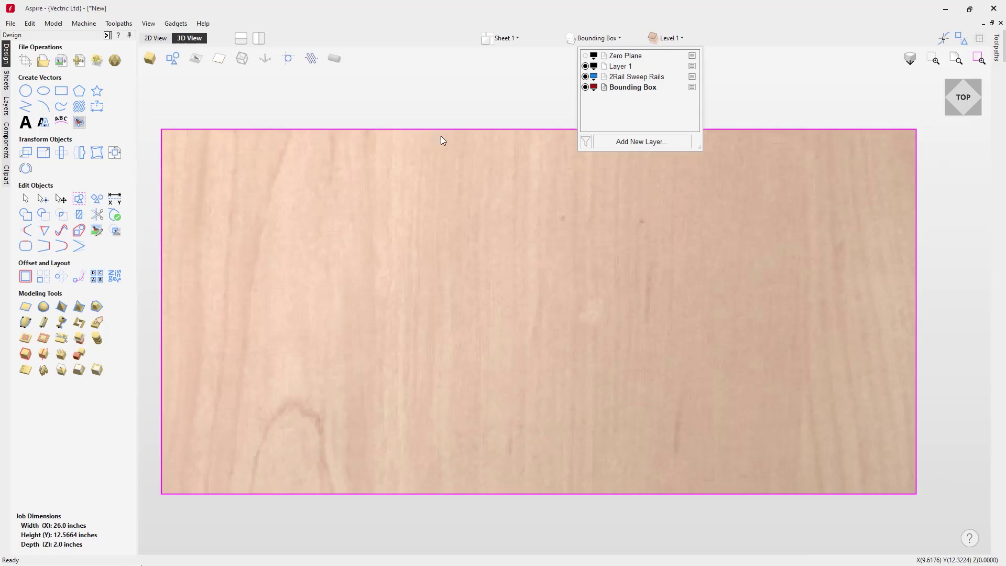
Delete the Bounding Box layer together with its data.
left_click(694, 89)
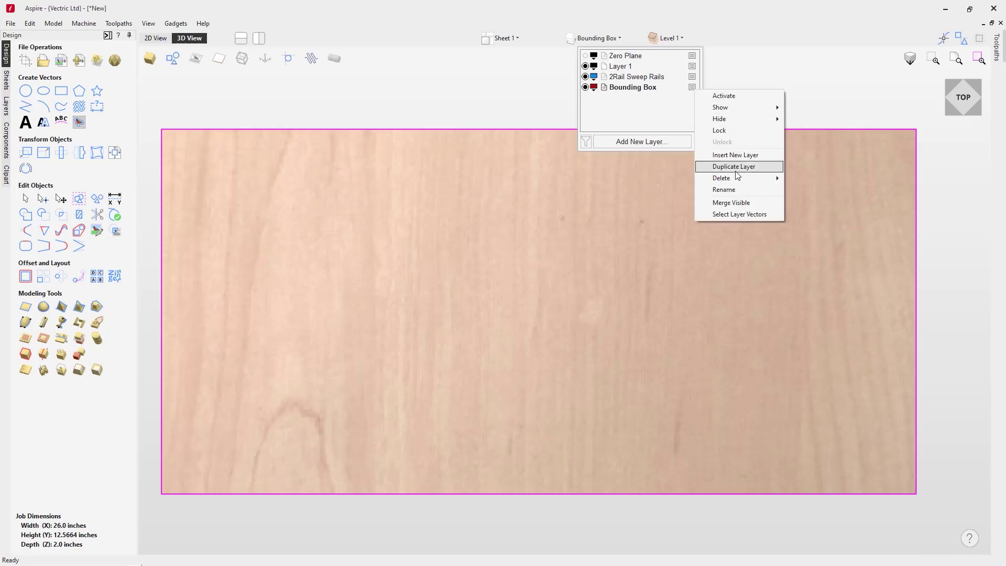
mouse_move(743, 181)
left_click(807, 180)
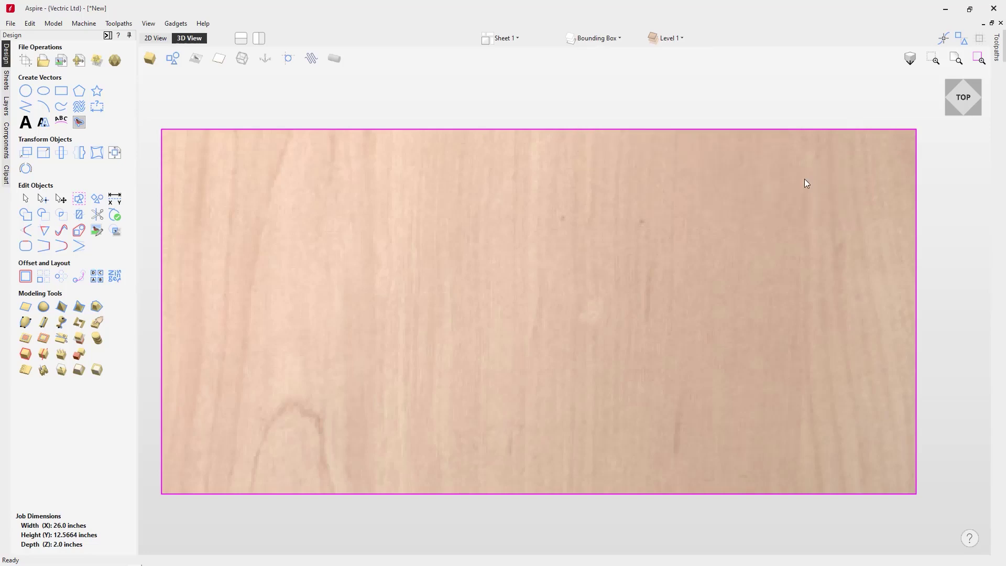
left_click(442, 316)
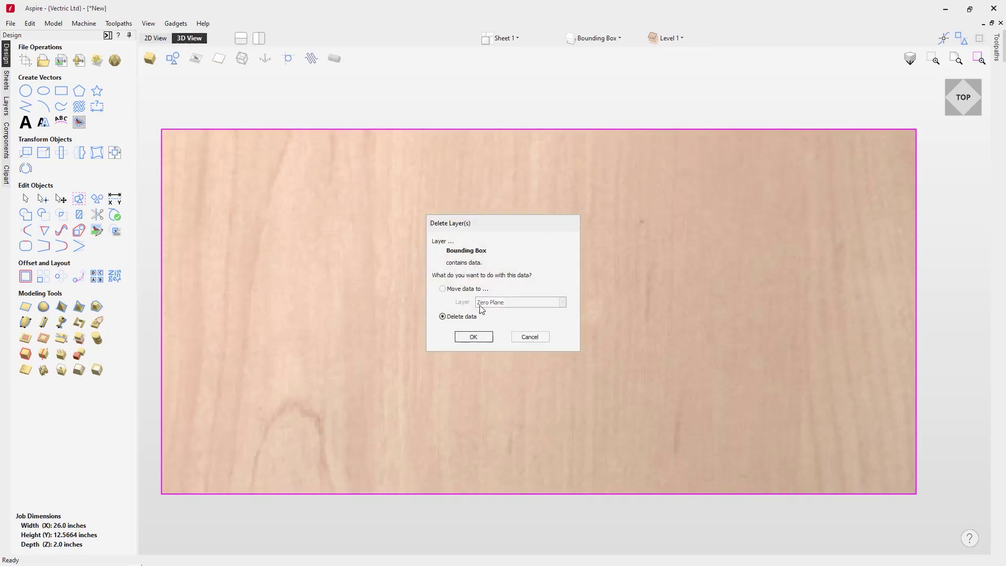
left_click(479, 339)
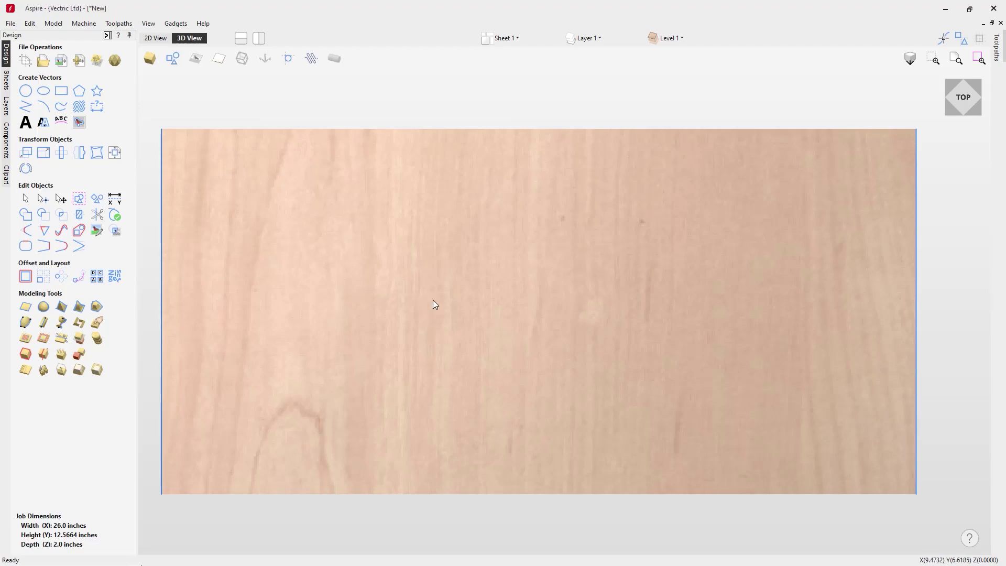
Import the Rotary_Profile vector file and nudge the profile straight down until it lies just below the job area.
left_click(63, 63)
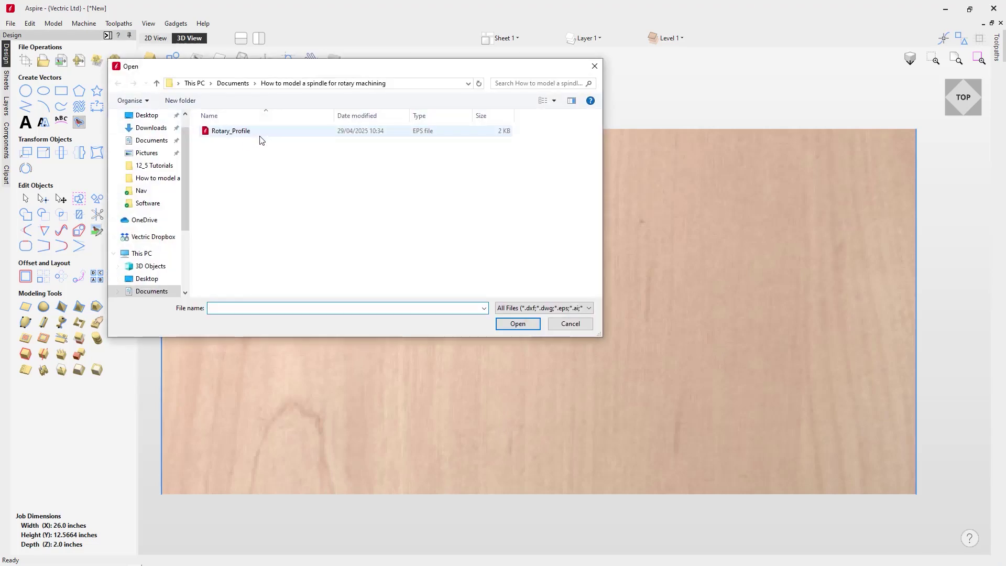
double_click(220, 132)
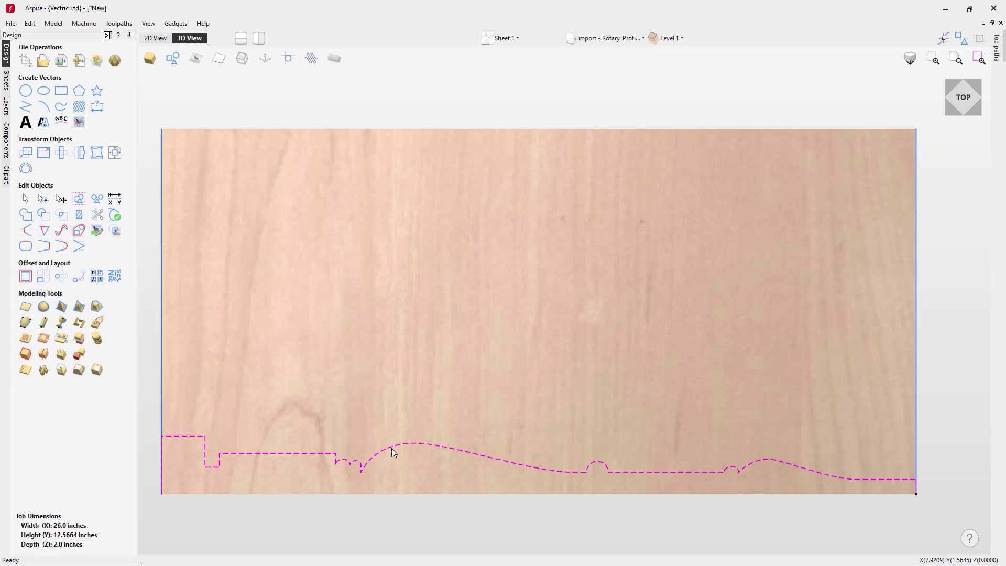
scroll(388, 445, "down", 2)
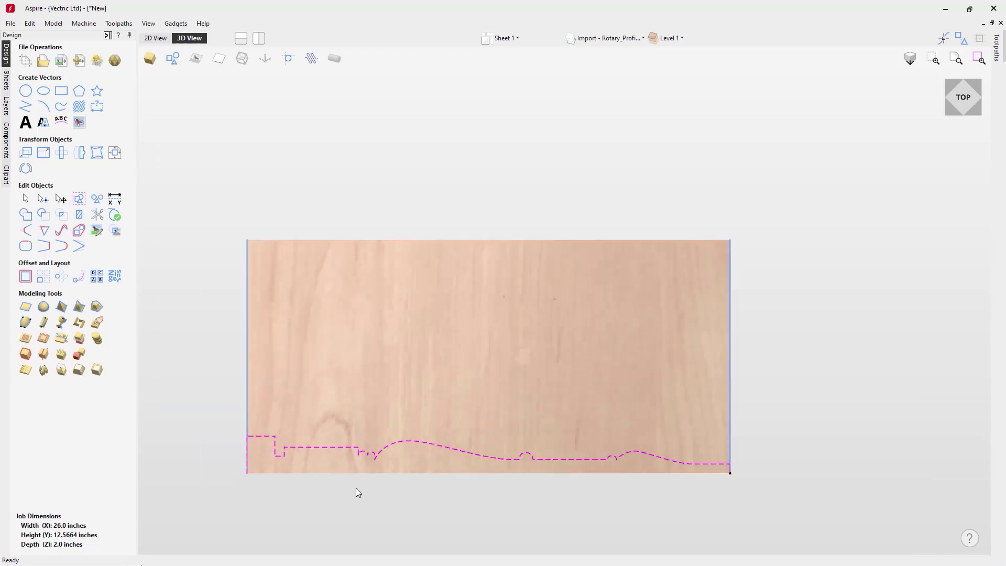
scroll(341, 507, "down", 2)
scroll(314, 513, "up", 3)
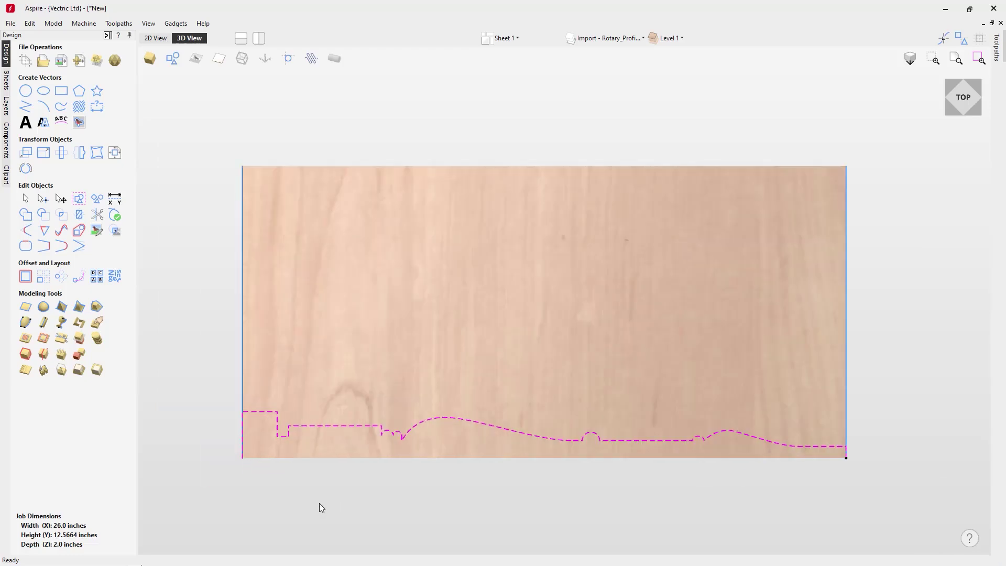
key("Down")
key("Down")
key("Down")
key("Down")
key("Down")
key("Down")
key("Down")
key("Down")
key("Down")
key("Down")
key("Down")
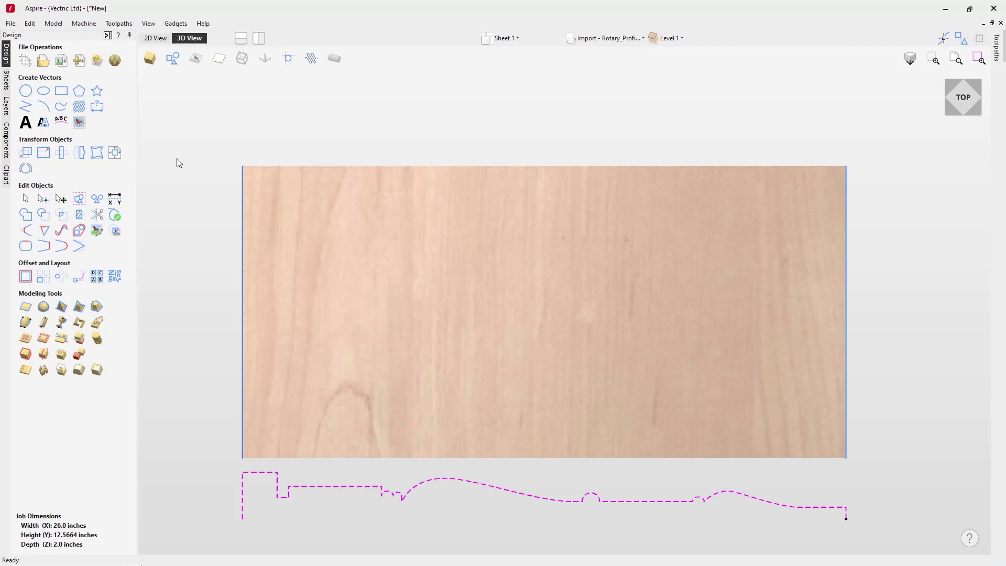
Delete the Zero Plane layer together with the data it contains.
left_click(6, 106)
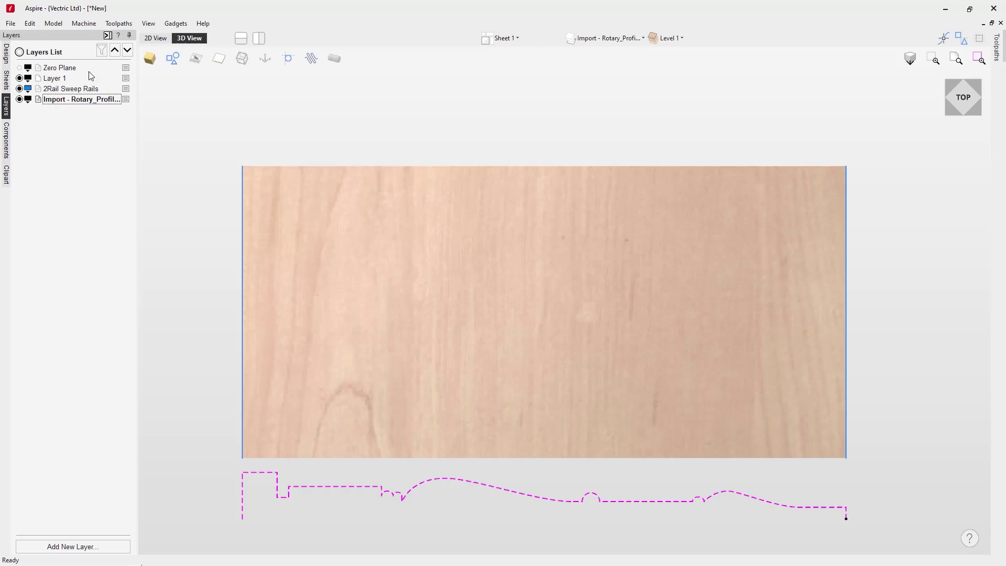
left_click(62, 69)
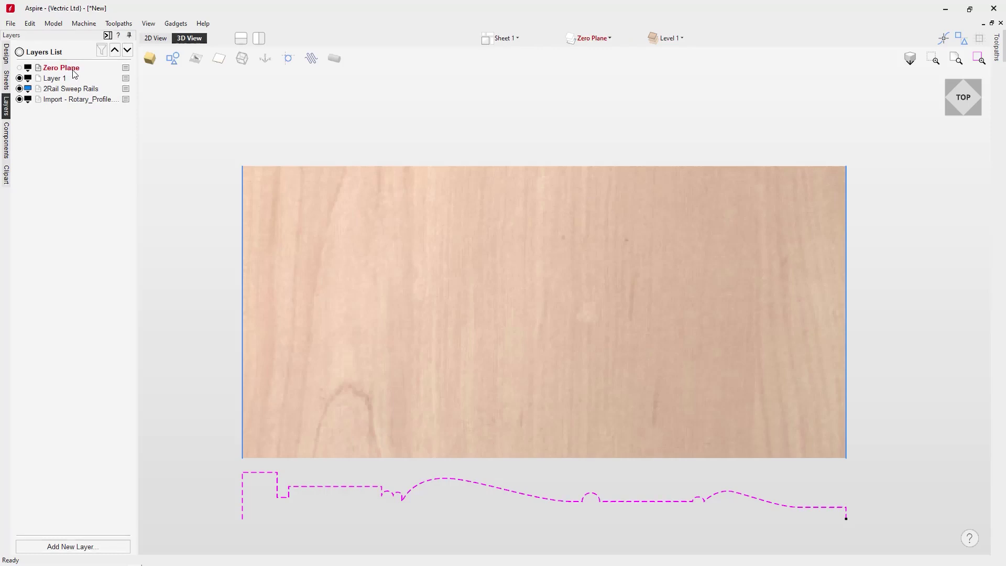
left_click(126, 68)
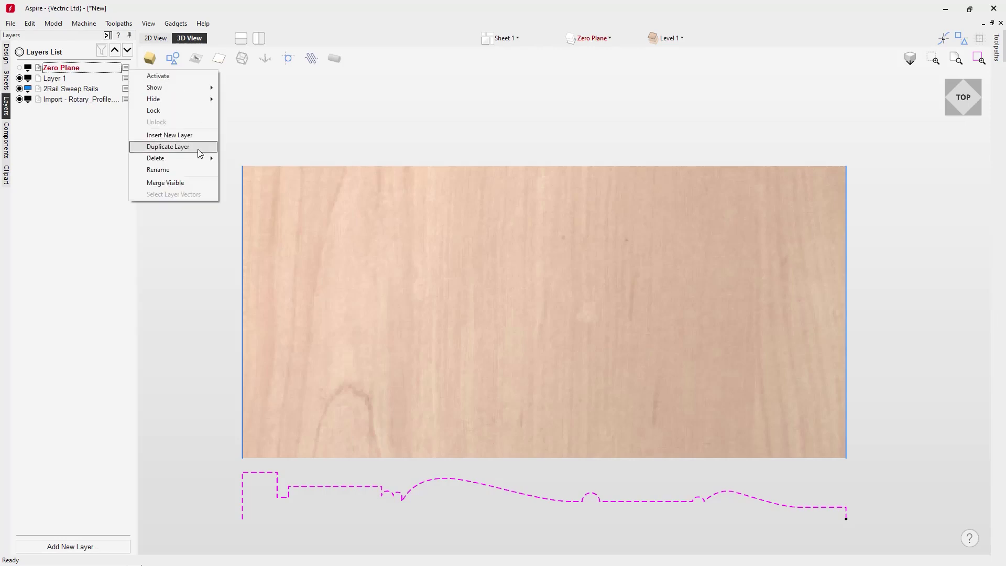
mouse_move(202, 158)
left_click(248, 159)
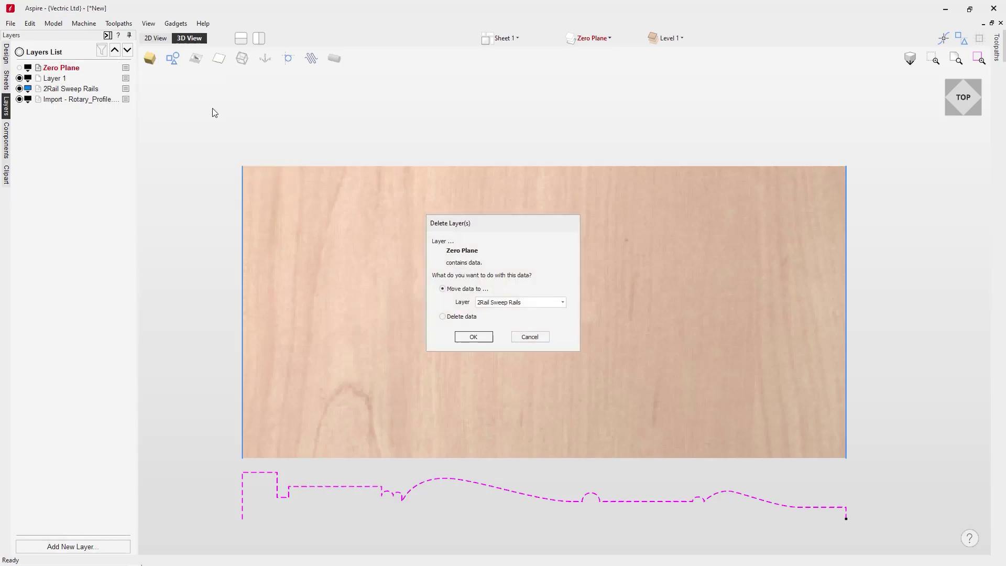
left_click(443, 316)
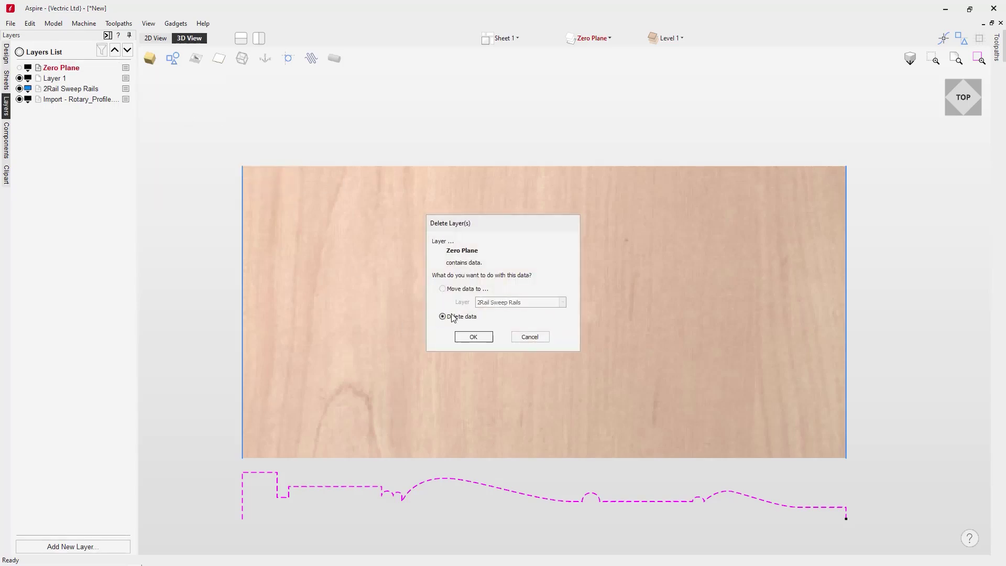
left_click(473, 337)
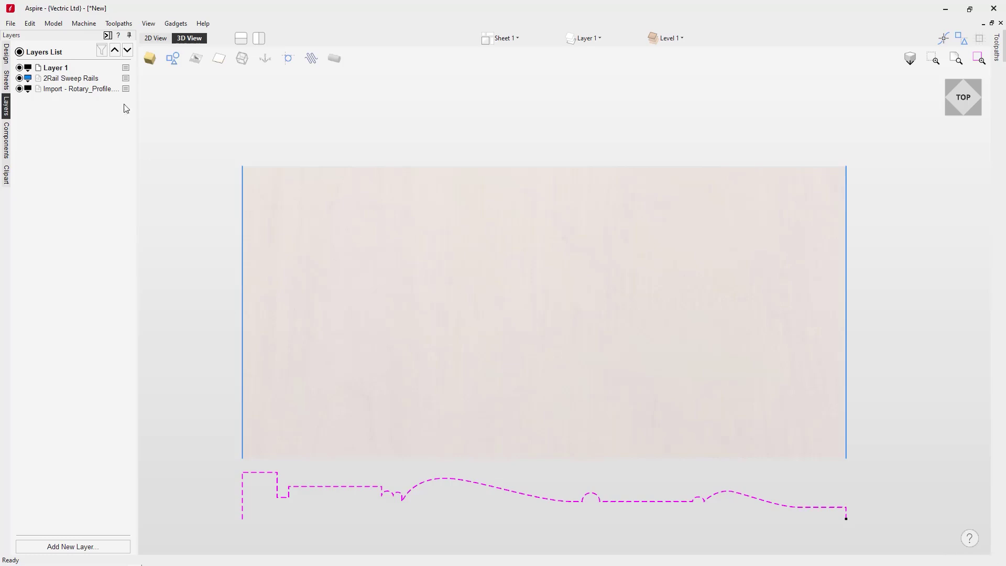
Rename Layer 1 as Components and make the imported Rotary_Profile layer active.
left_click(127, 67)
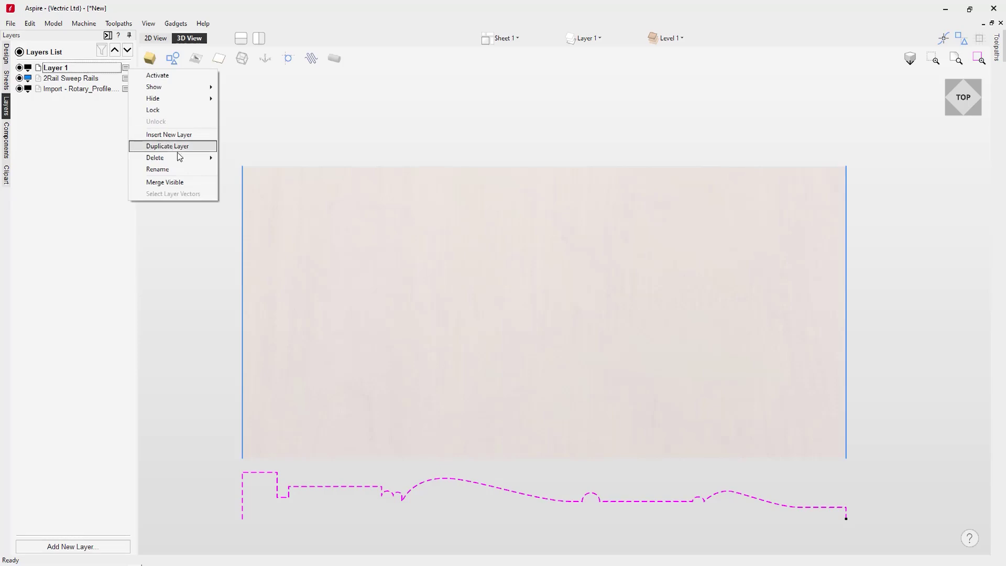
left_click(180, 172)
type("Components")
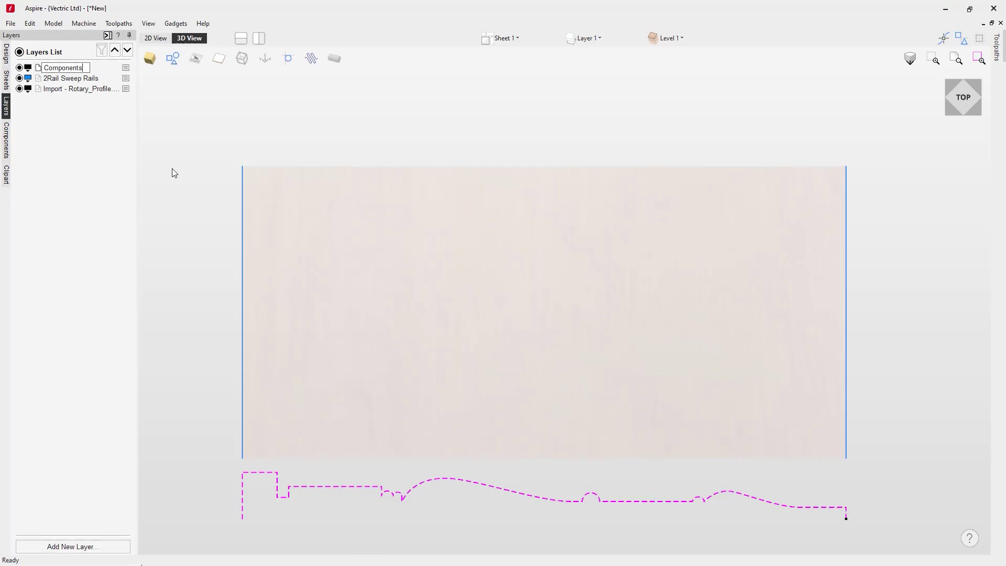
left_click(102, 73)
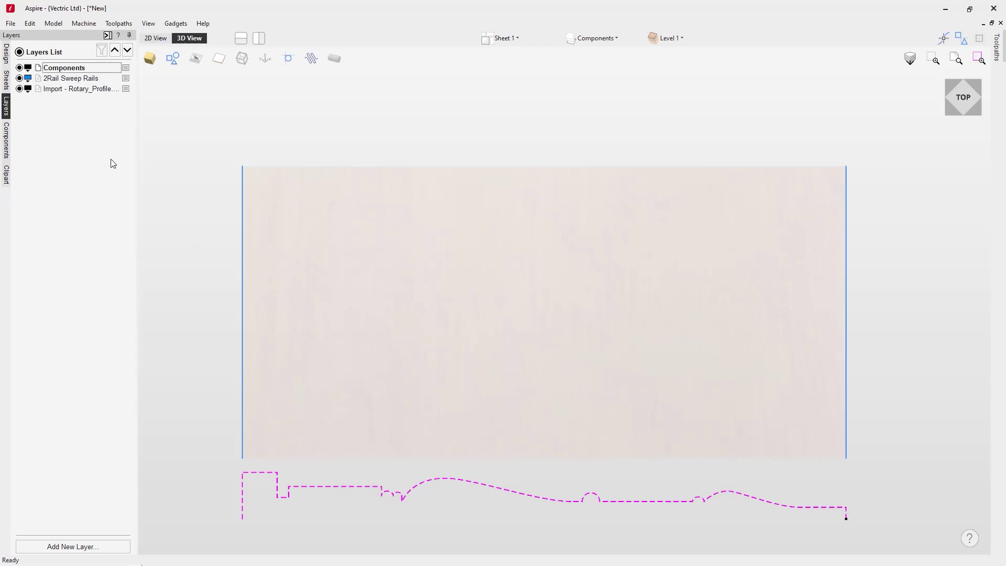
left_click(83, 90)
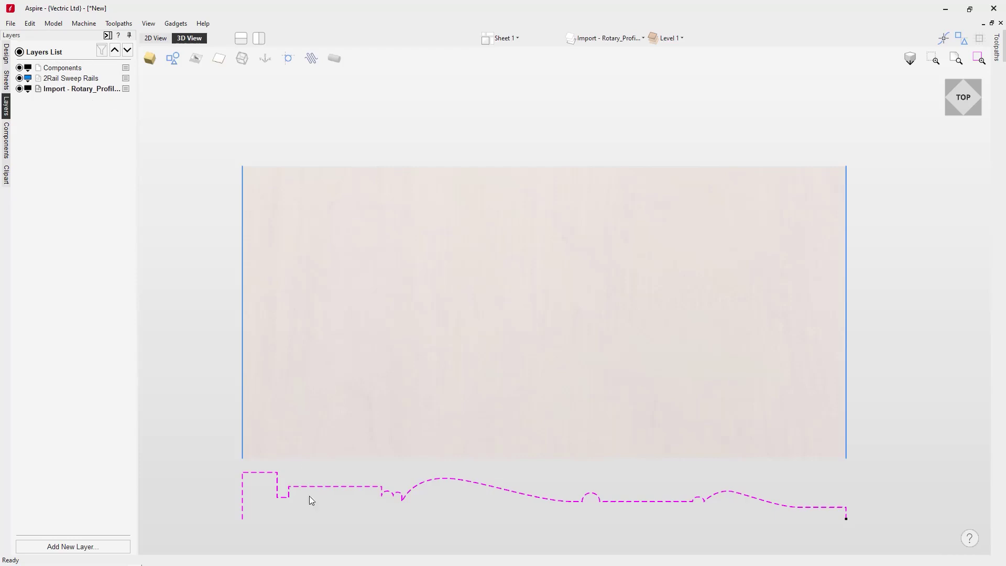
Rename the imported Rotary_Profile layer as Rotary Profile.
left_click(127, 90)
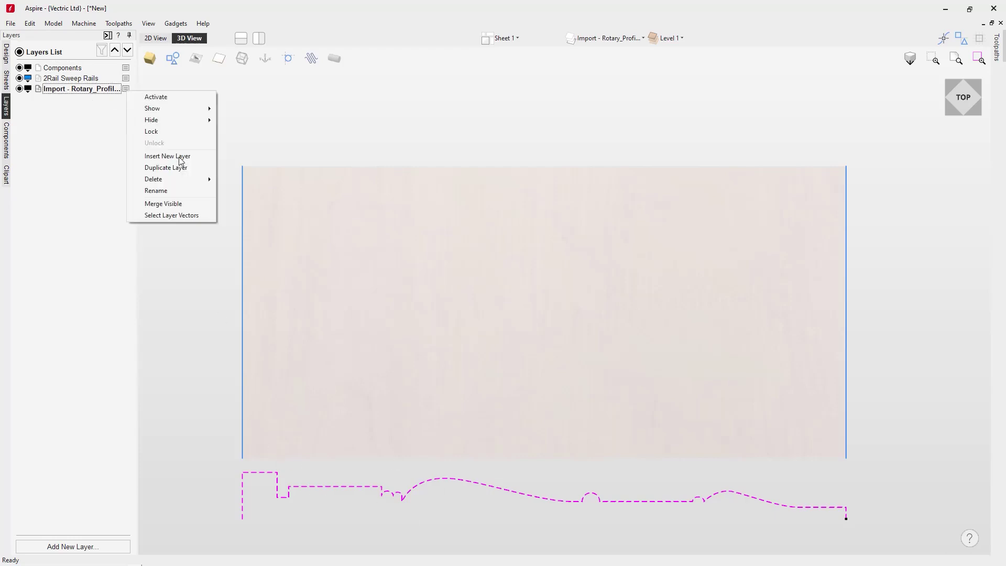
left_click(178, 190)
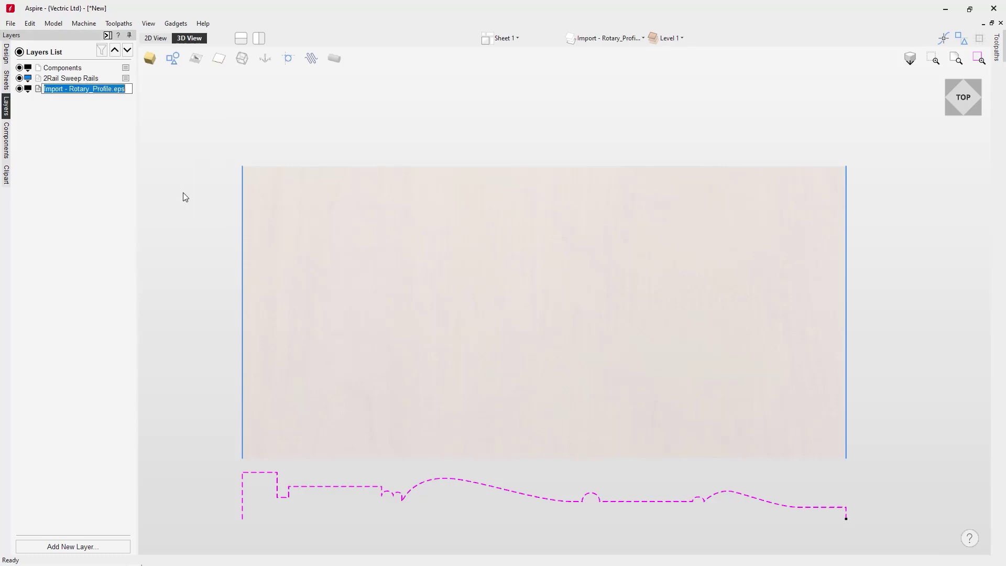
type("Rotary ")
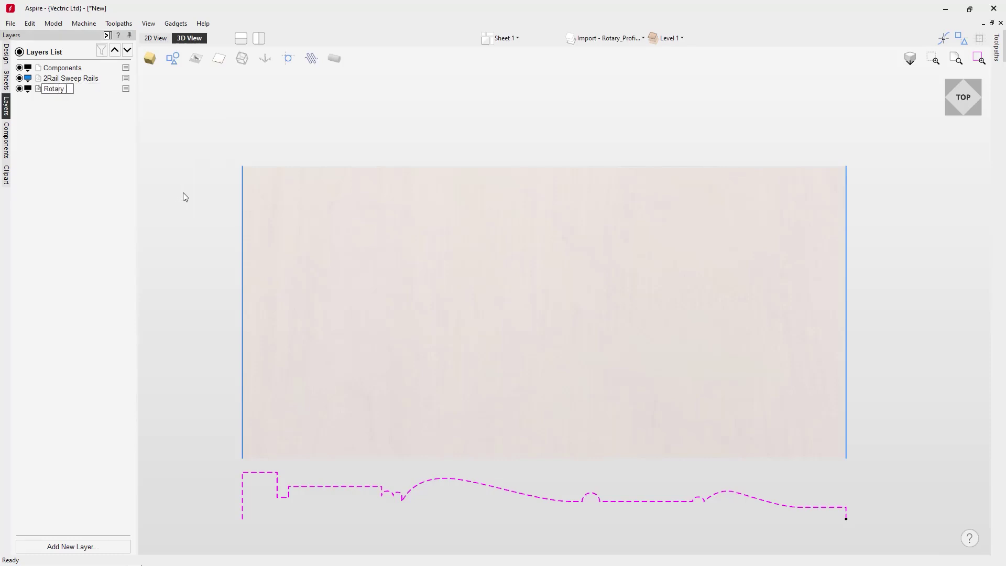
type("Profile")
key("Return")
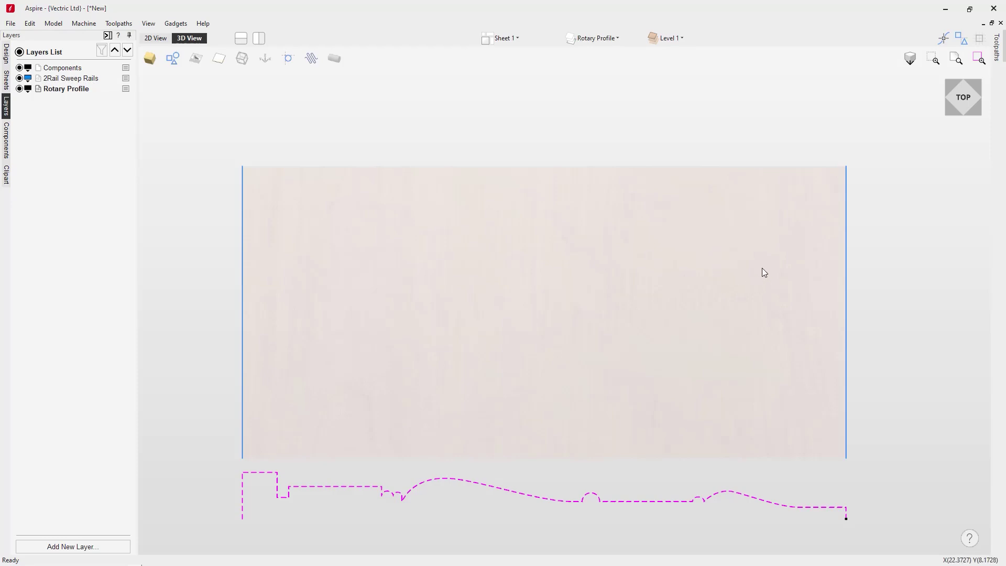
Make the Components layer the active layer, keeping its name.
left_click(77, 69)
double_click(77, 71)
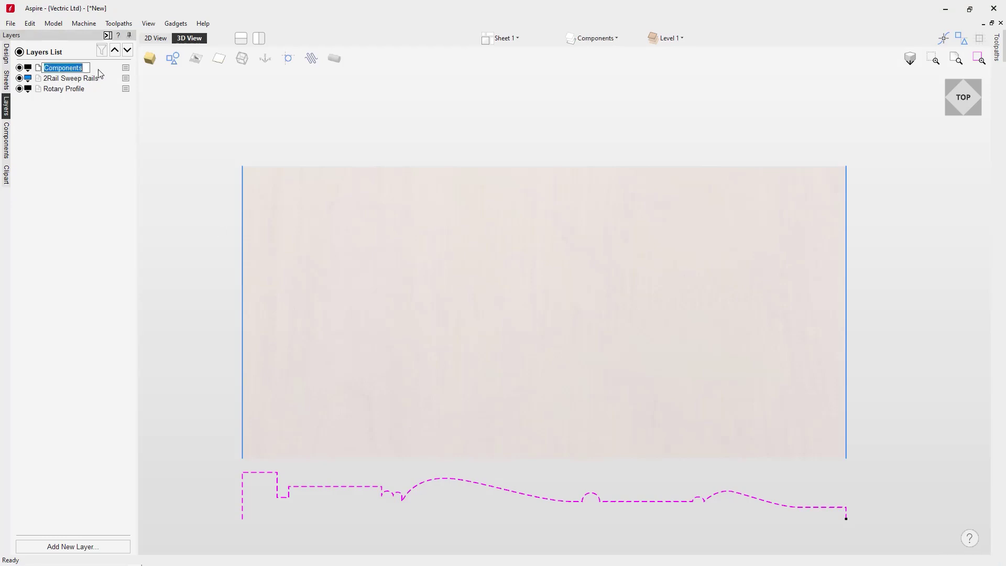
key("Return")
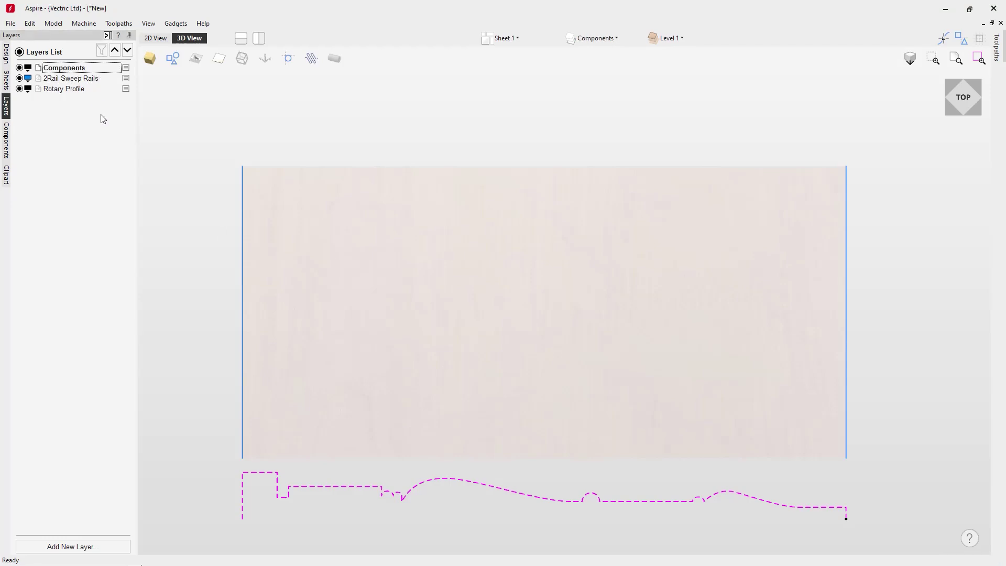
Start a Two Rail Sweep and assign the two vertical vectors at the ends of the job as drive rails.
left_click(7, 61)
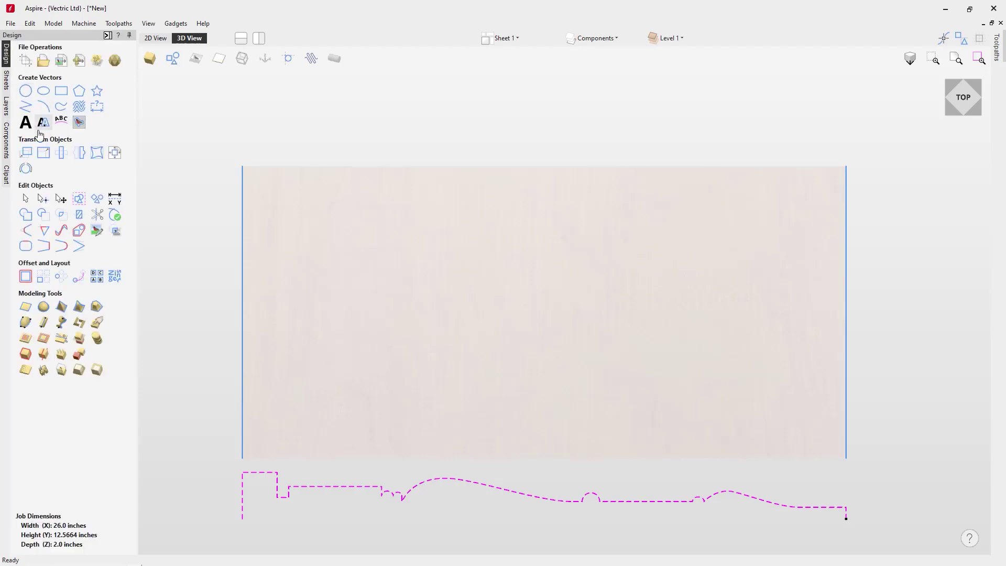
left_click(25, 328)
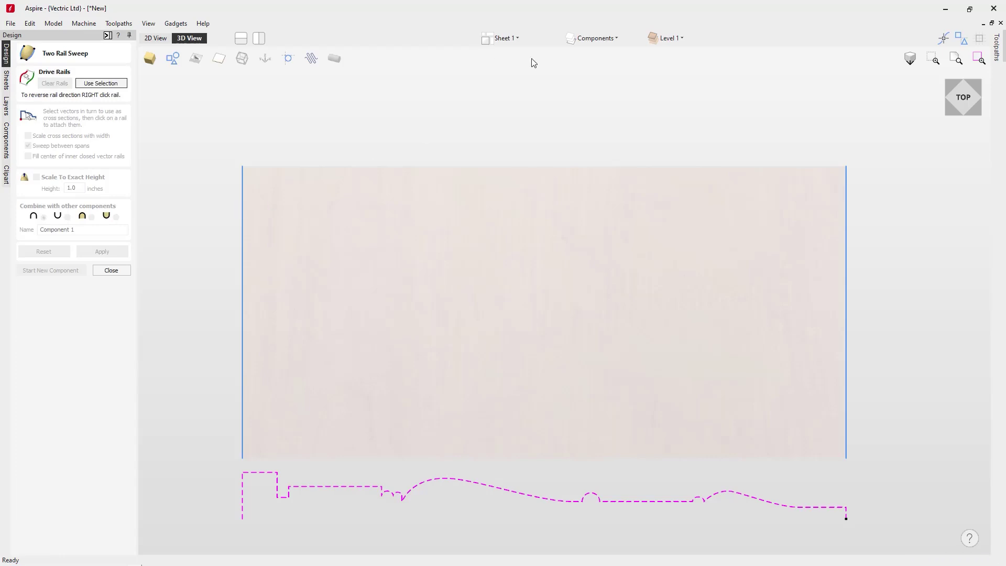
left_click(605, 38)
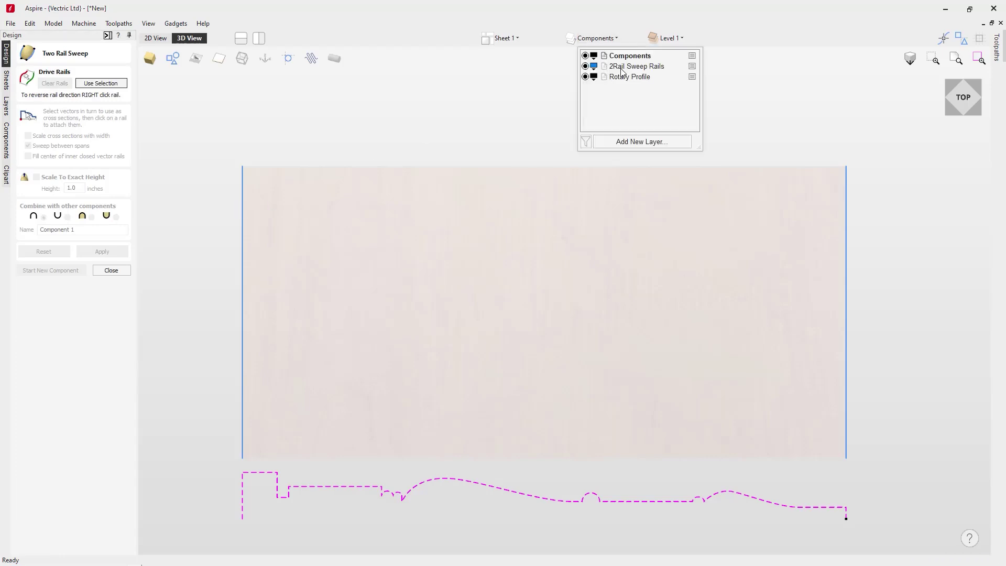
left_click(332, 217)
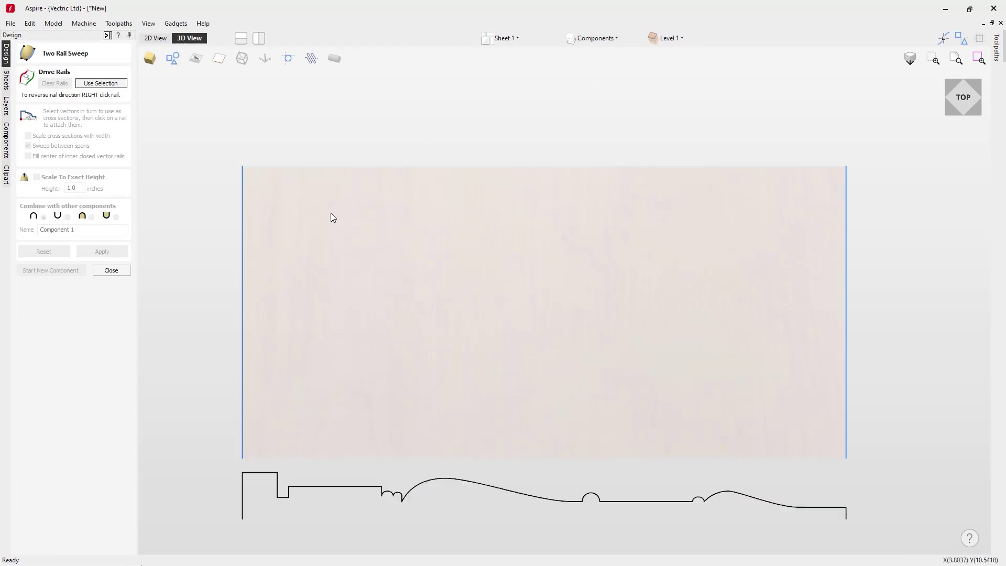
left_click(243, 210)
left_click(846, 193, "shift")
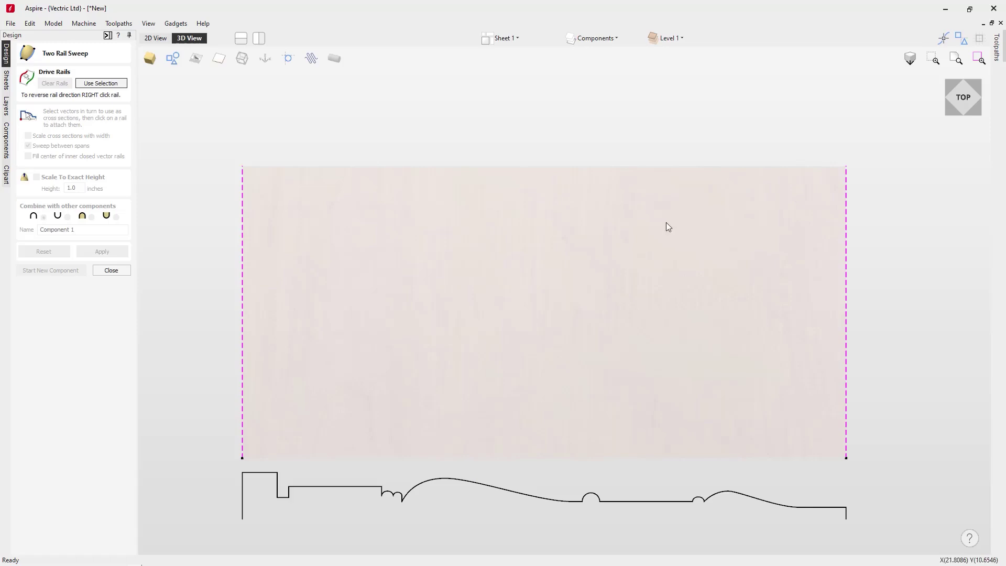
left_click(99, 84)
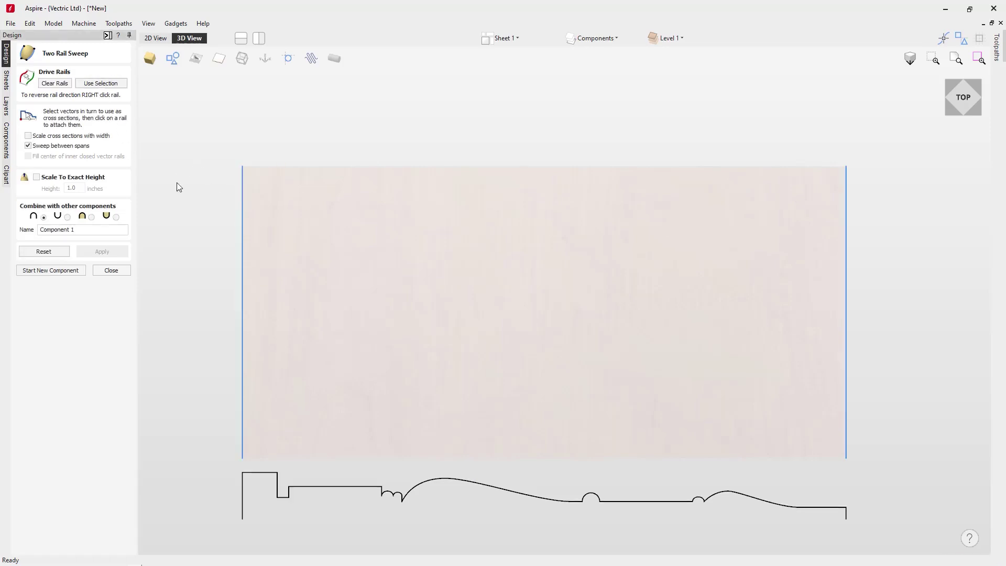
Sweep the rotary profile along the rails with Sweep between spans turned off, naming the component Main Profile.
left_click(240, 39)
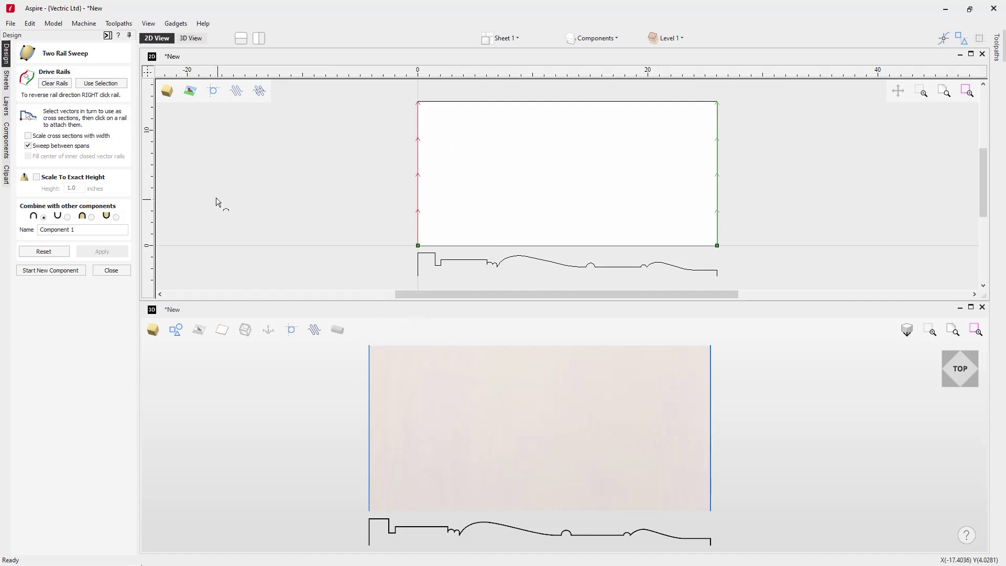
left_click(49, 150)
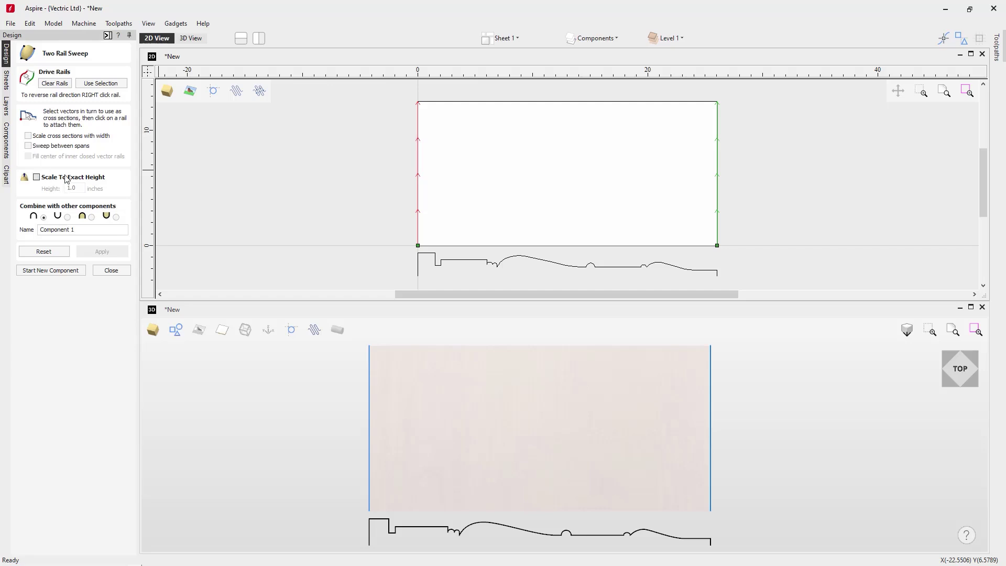
left_click_drag(78, 229, 22, 241)
type("Main Profile")
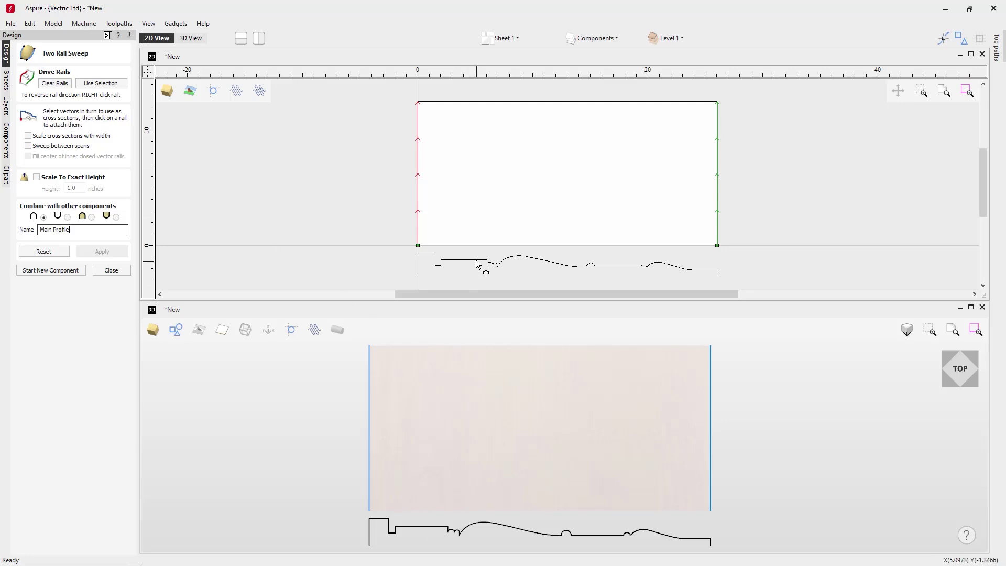
left_click(432, 528)
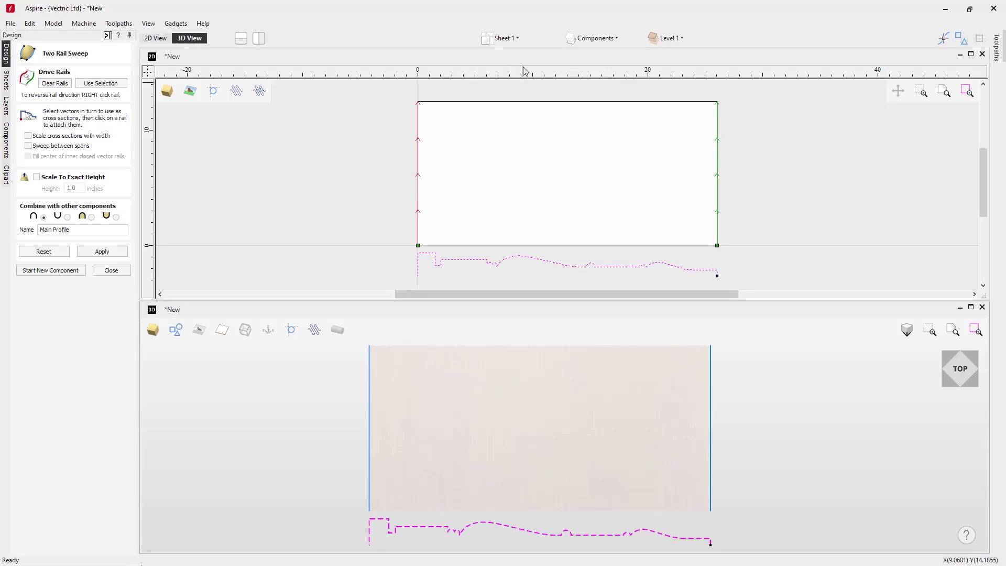
left_click(109, 252)
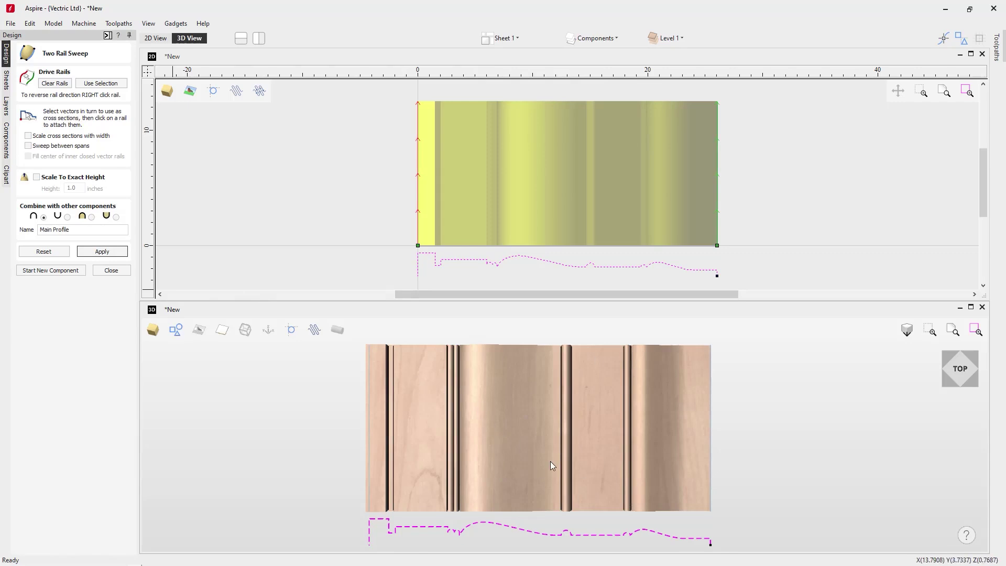
Examine the swept spindle in the wrapped rotary 3D view from several angles, then return to the flat model view.
left_click(337, 330)
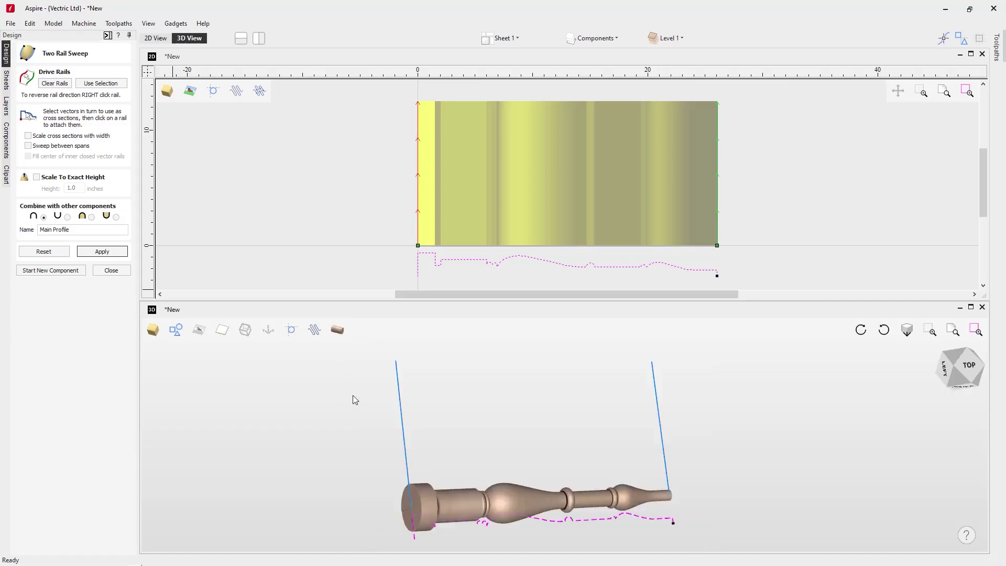
left_click_drag(536, 455, 398, 398)
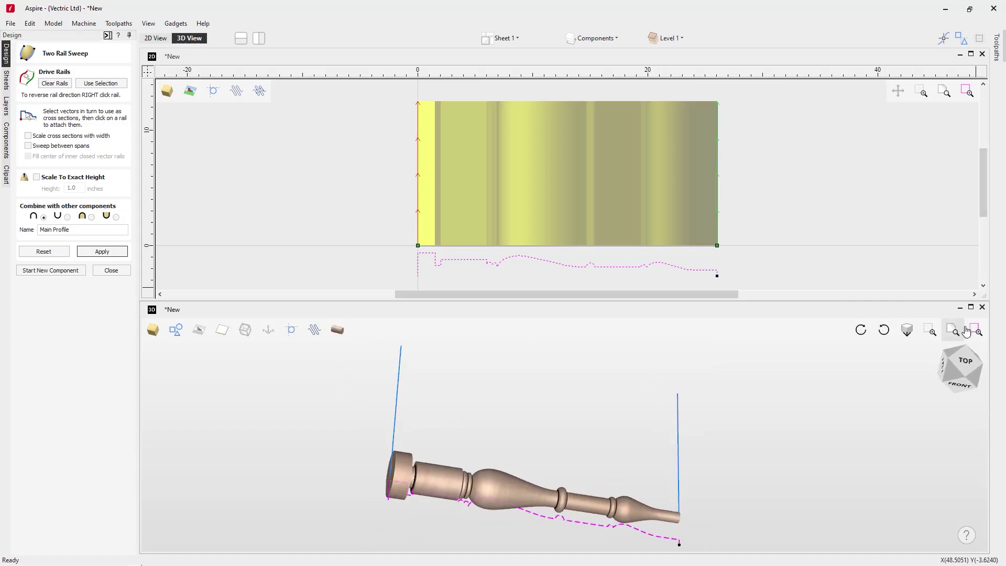
left_click(971, 308)
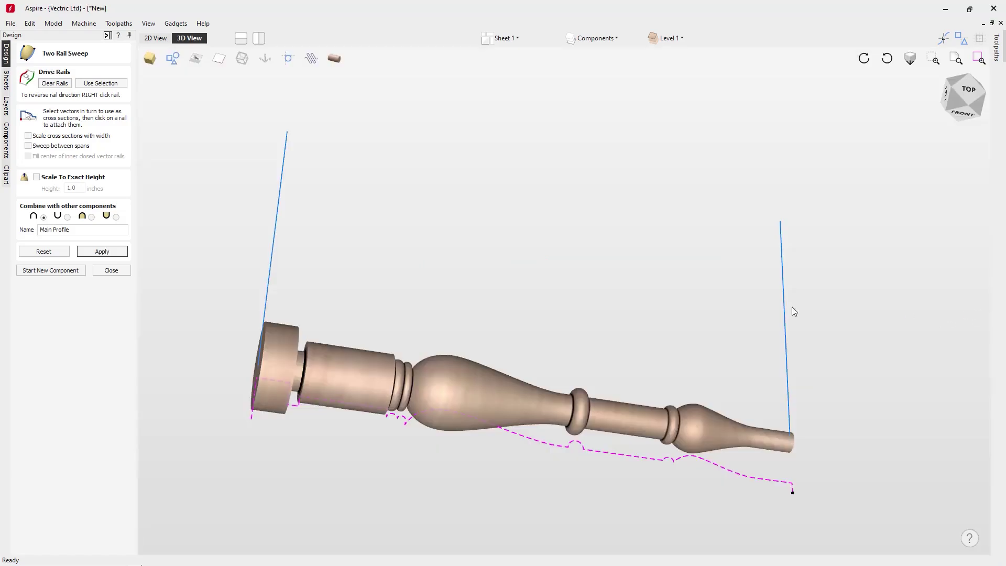
left_click_drag(670, 344, 537, 389)
scroll(517, 423, "up", 2)
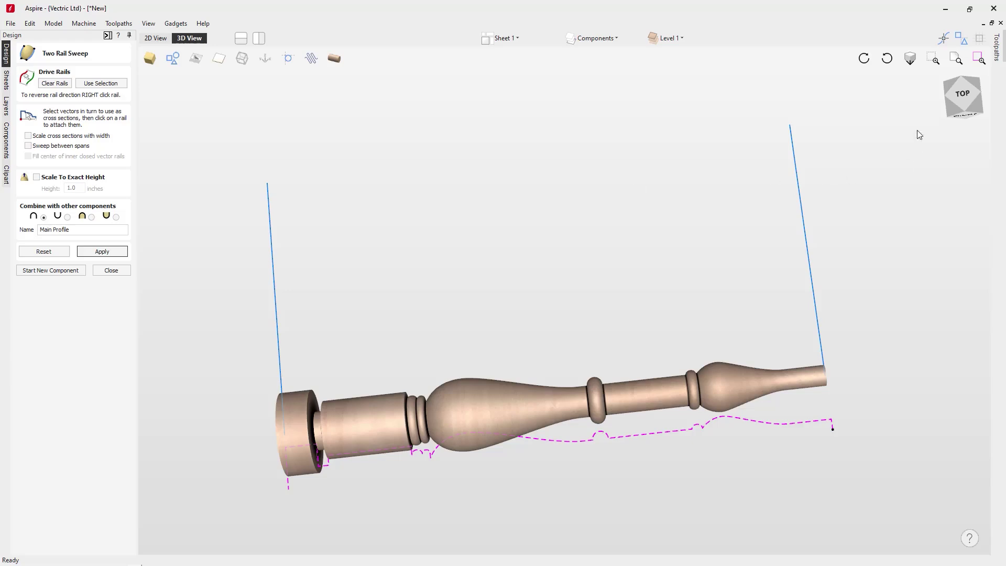
left_click(946, 105)
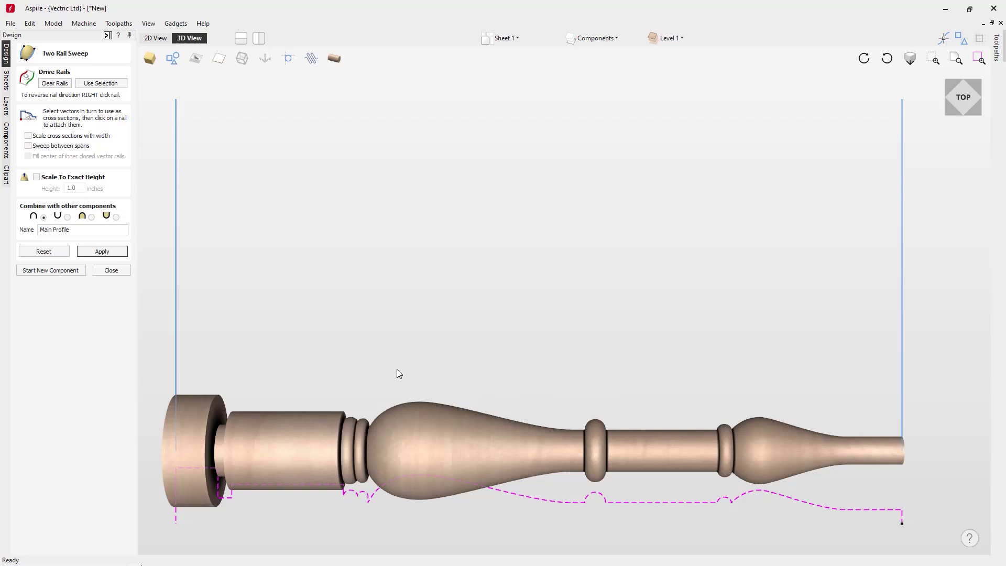
left_click_drag(283, 432, 308, 414)
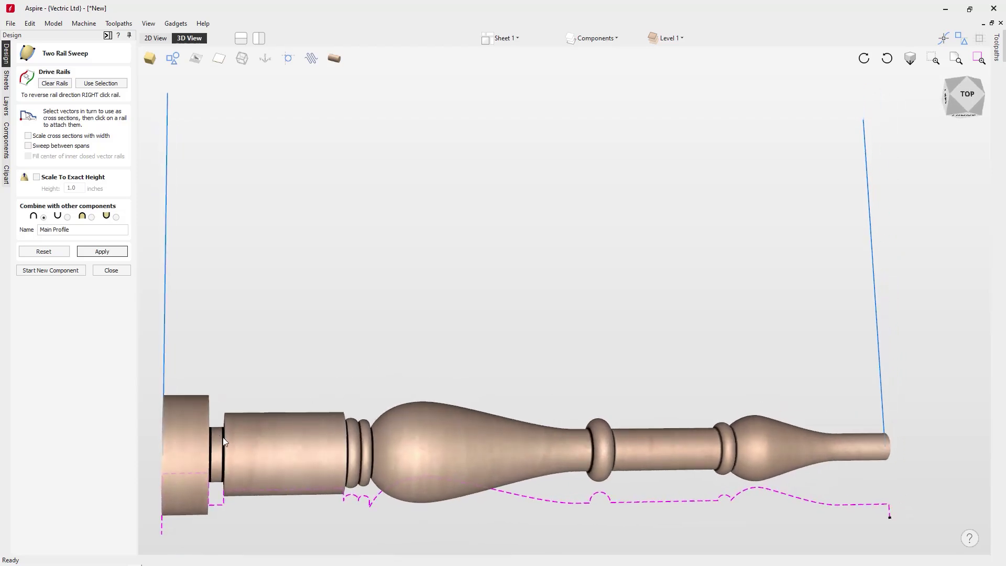
left_click_drag(243, 452, 221, 457)
left_click_drag(277, 433, 346, 379)
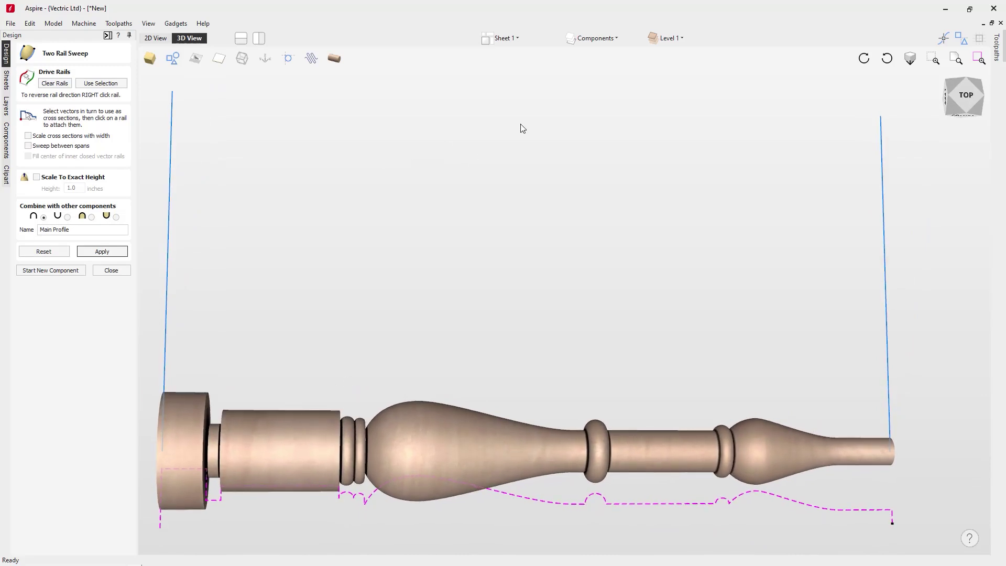
left_click(241, 38)
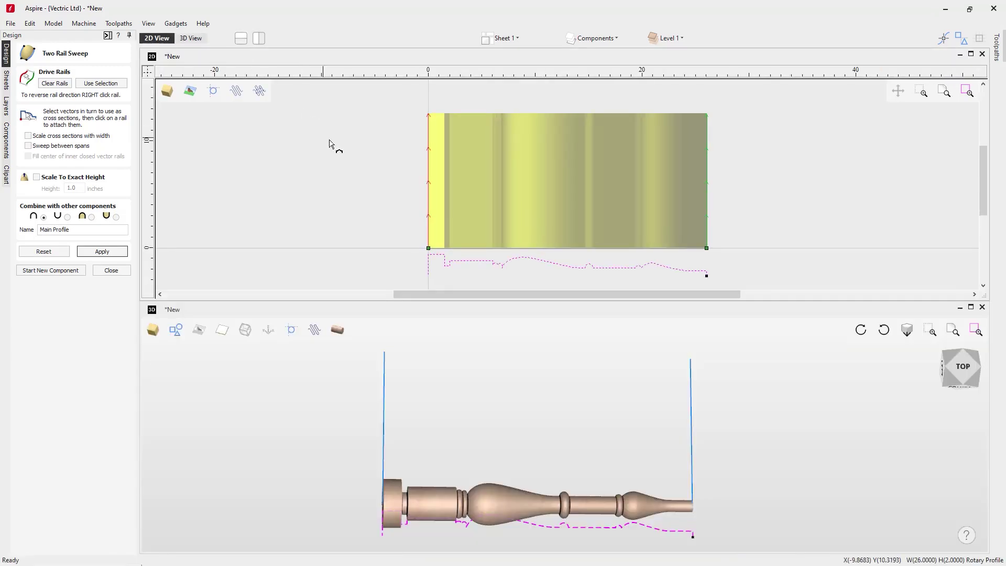
left_click(338, 328)
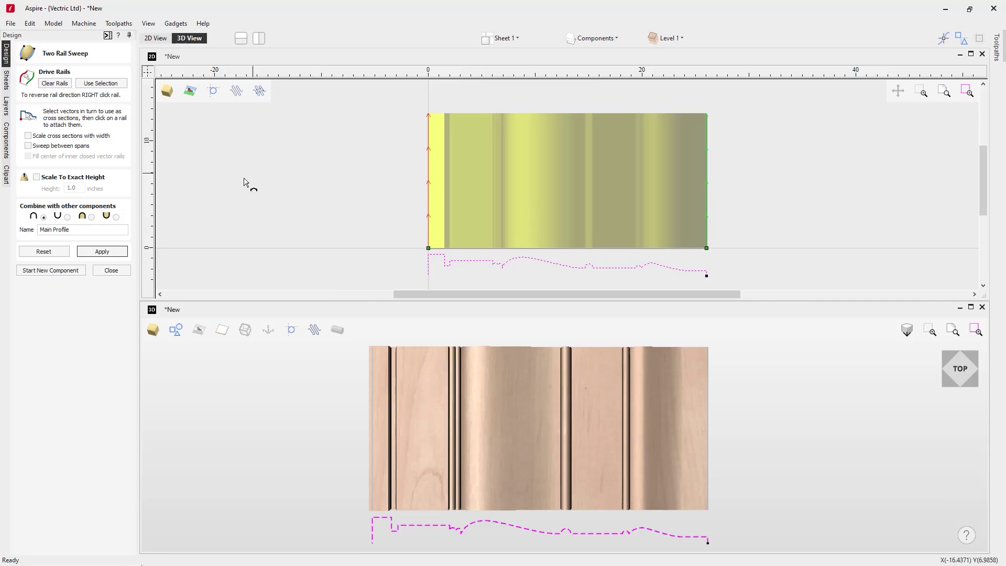
Close the Two Rail Sweep and add a new layer named 2D Pockets.
left_click(112, 270)
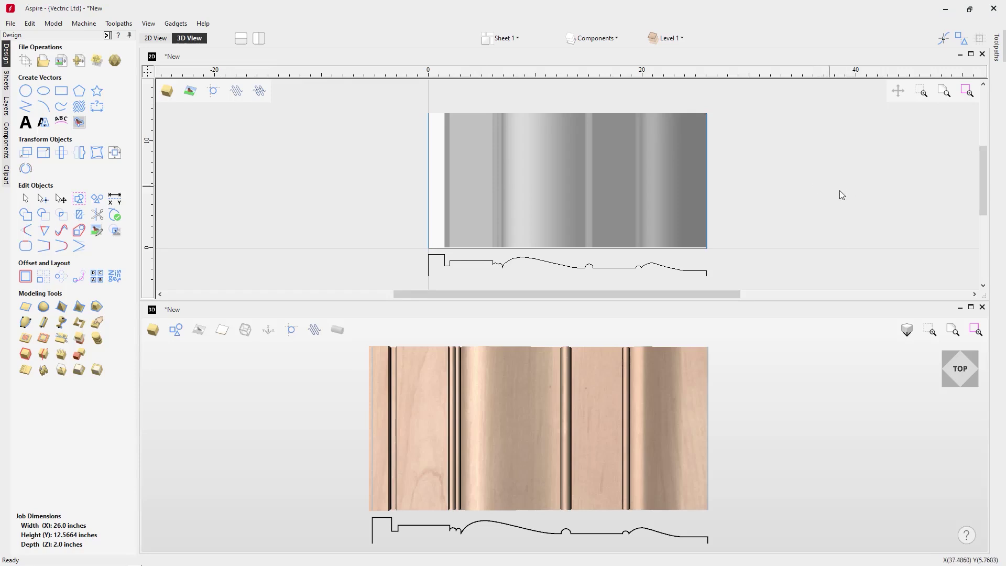
left_click(970, 54)
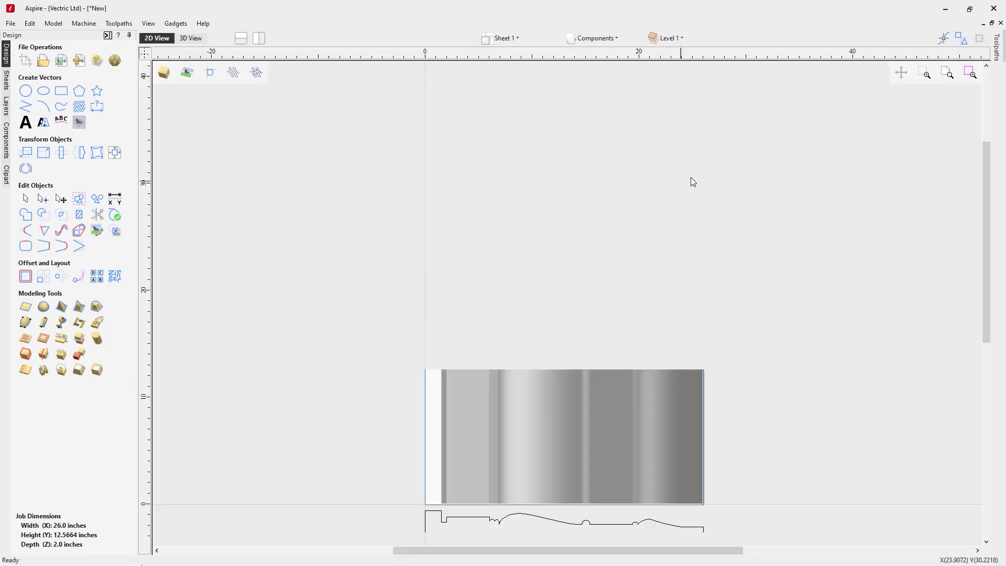
left_click(946, 73)
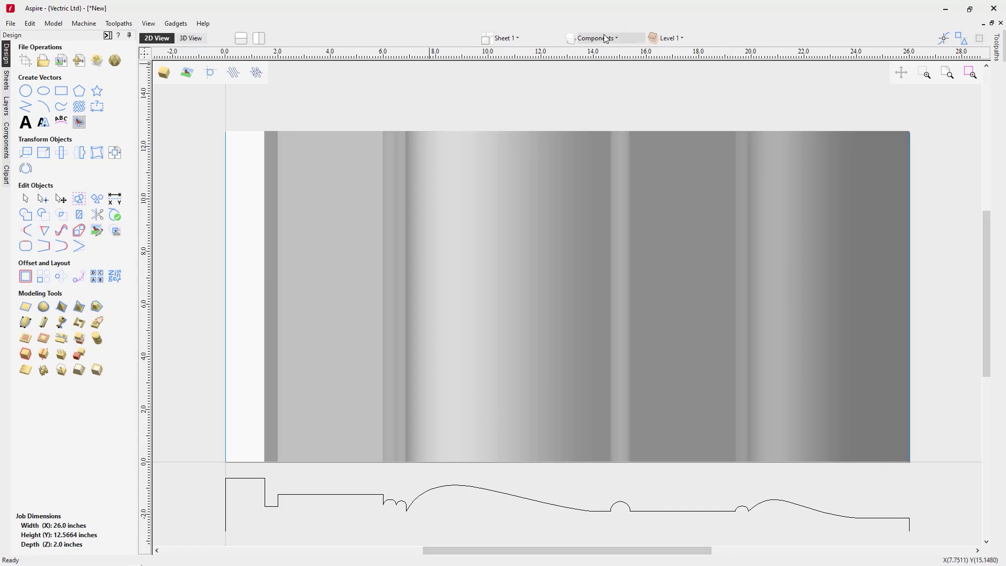
left_click(619, 42)
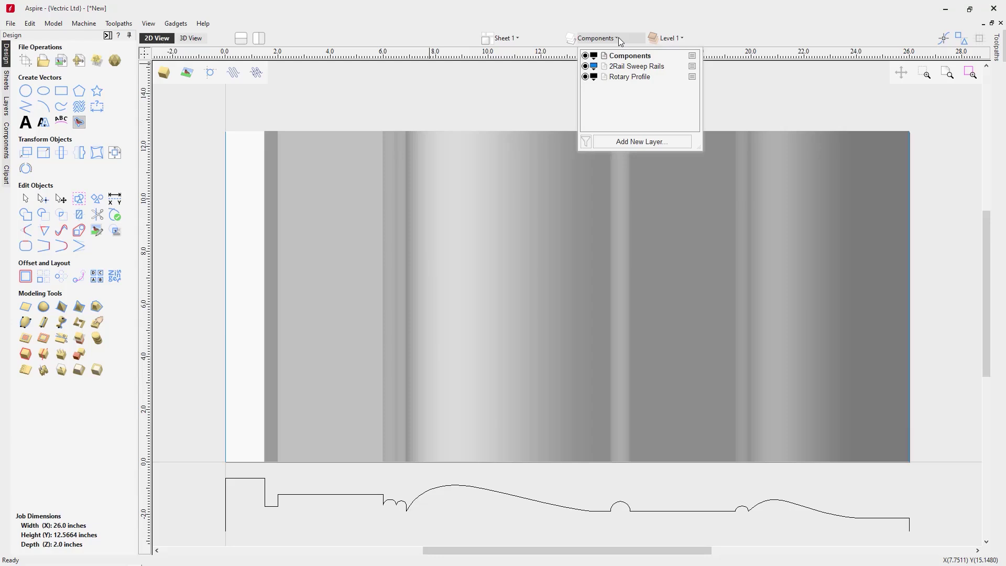
left_click(638, 143)
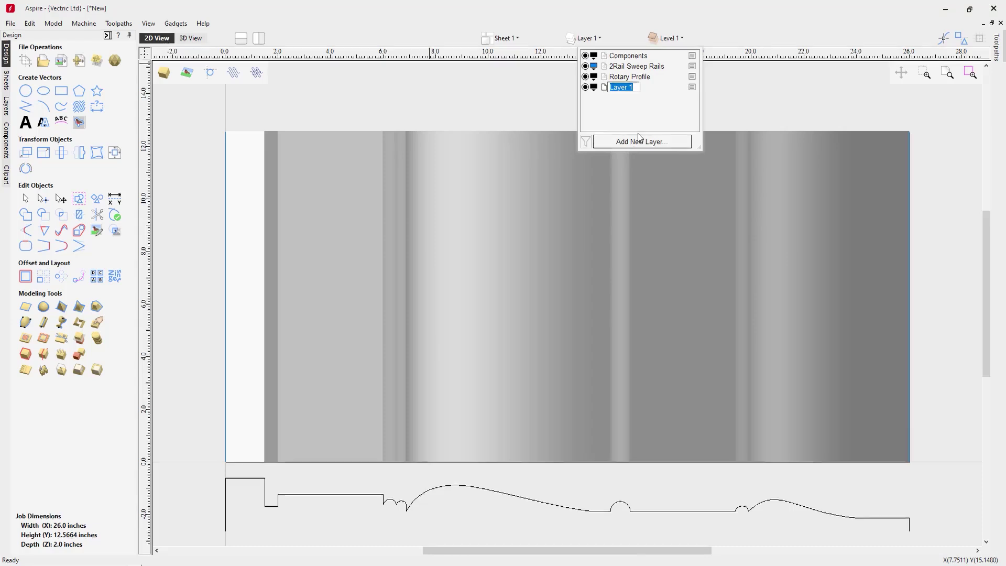
type("2D ")
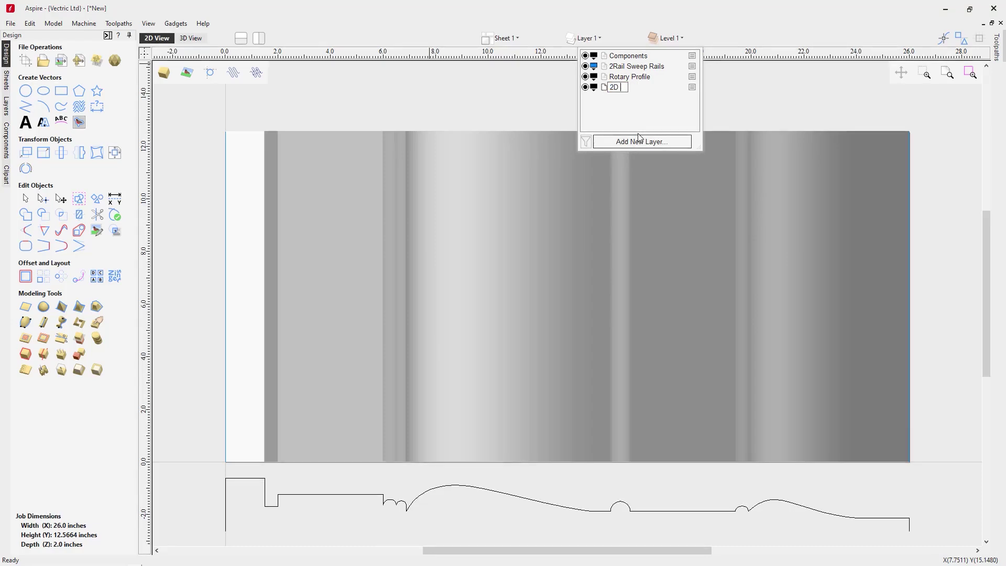
type("Pockets")
key("Return")
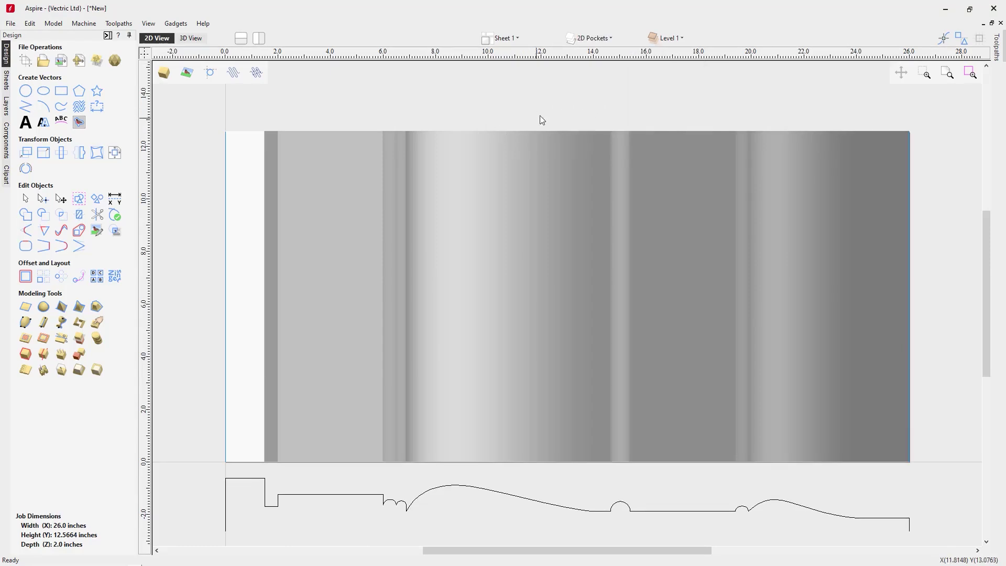
Draw a 0.5 x 12.5664 inch rectangle over the narrow groove band beside the white end section, spanning the full job height.
left_click(60, 93)
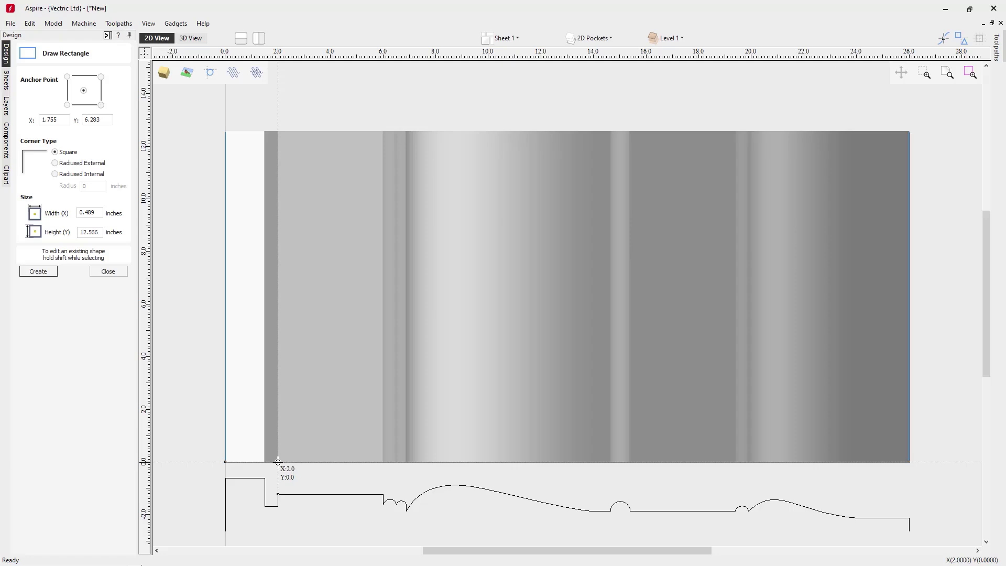
left_click_drag(278, 462, 264, 477)
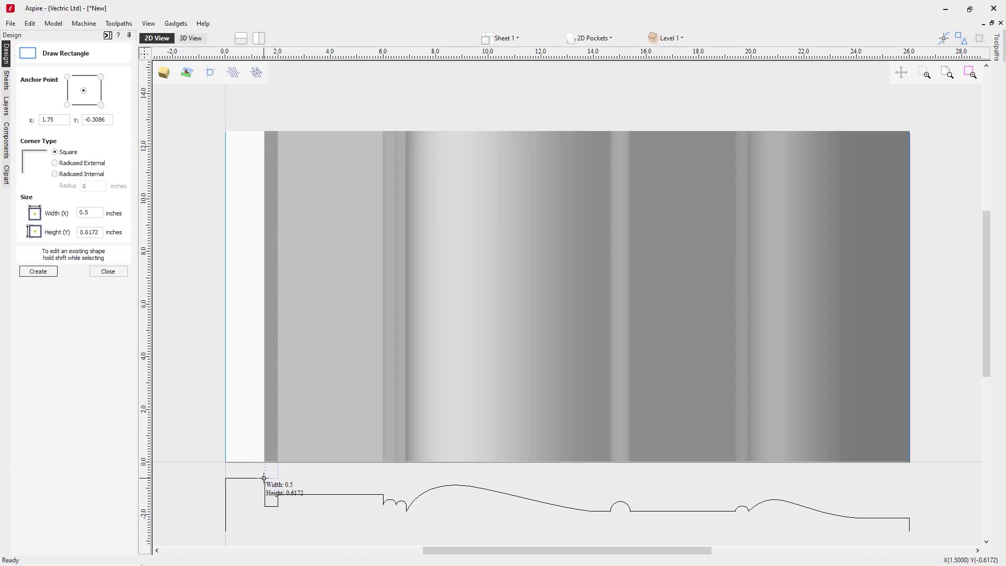
left_click_drag(264, 477, 263, 131)
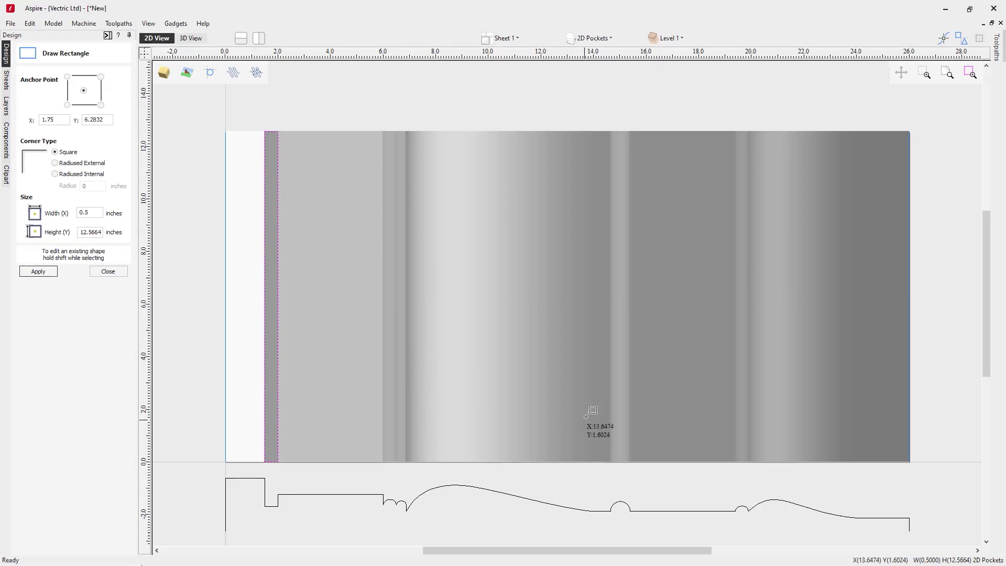
Draw two more 12.5664 inch tall pocket rectangles: 4 inches wide over the flat section between the beads and 2 inches wide at the thin end.
left_click(735, 502)
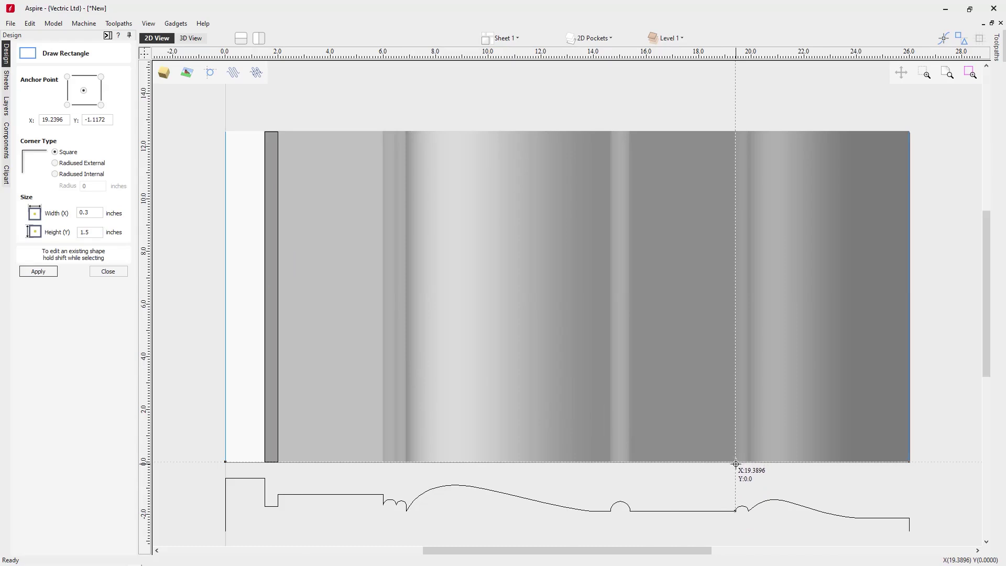
left_click_drag(734, 461, 630, 129)
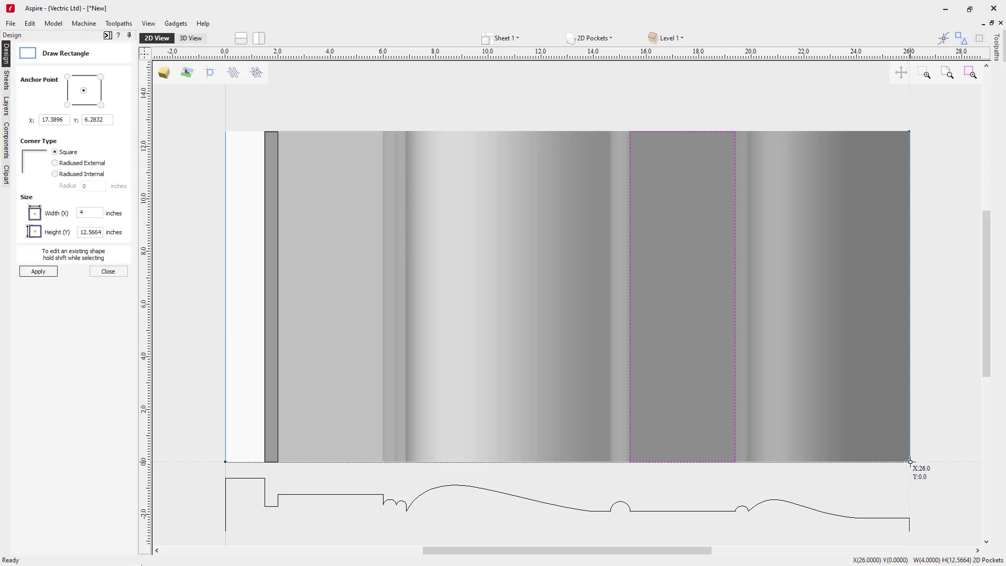
left_click_drag(910, 461, 854, 135)
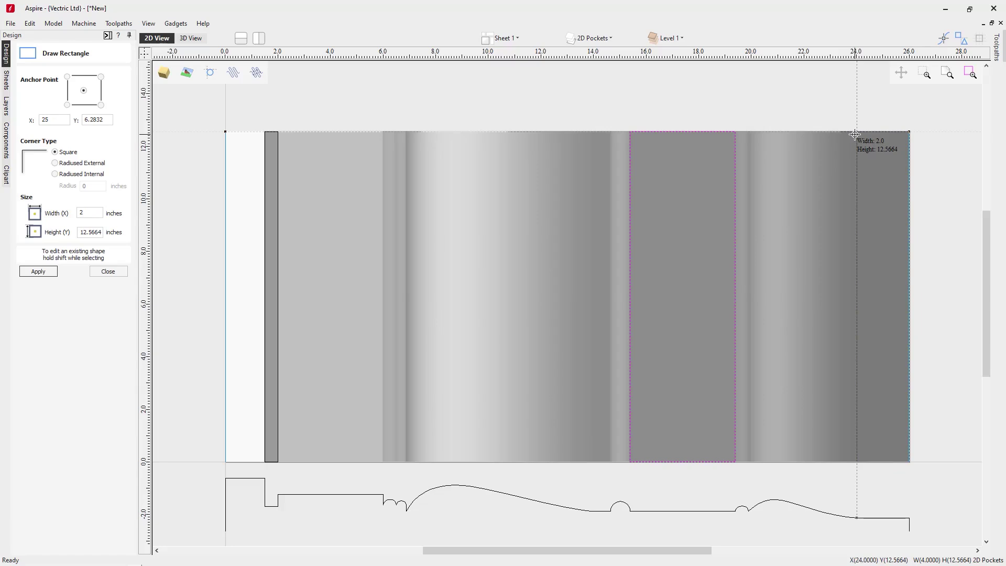
left_click_drag(854, 134, 855, 136)
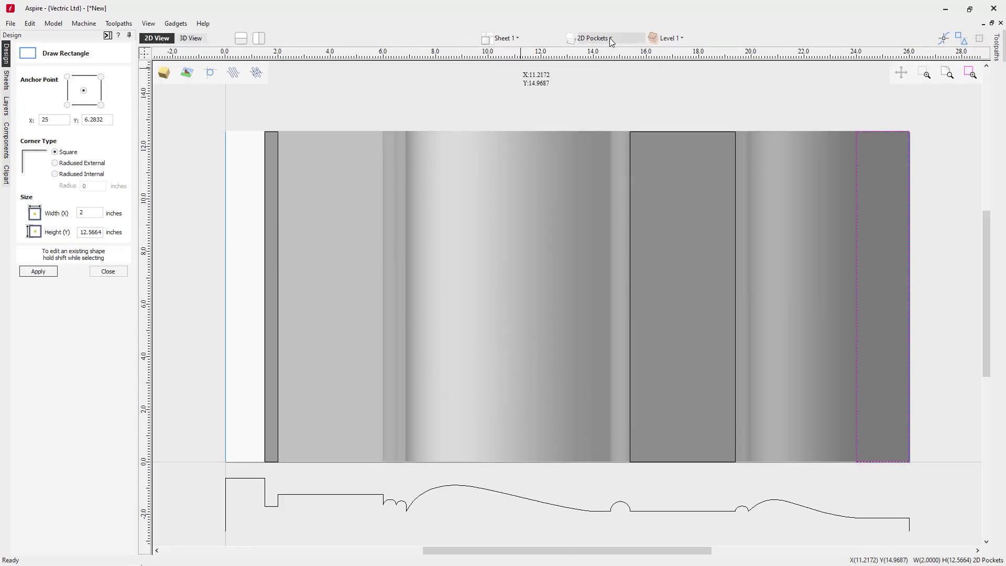
left_click(98, 276)
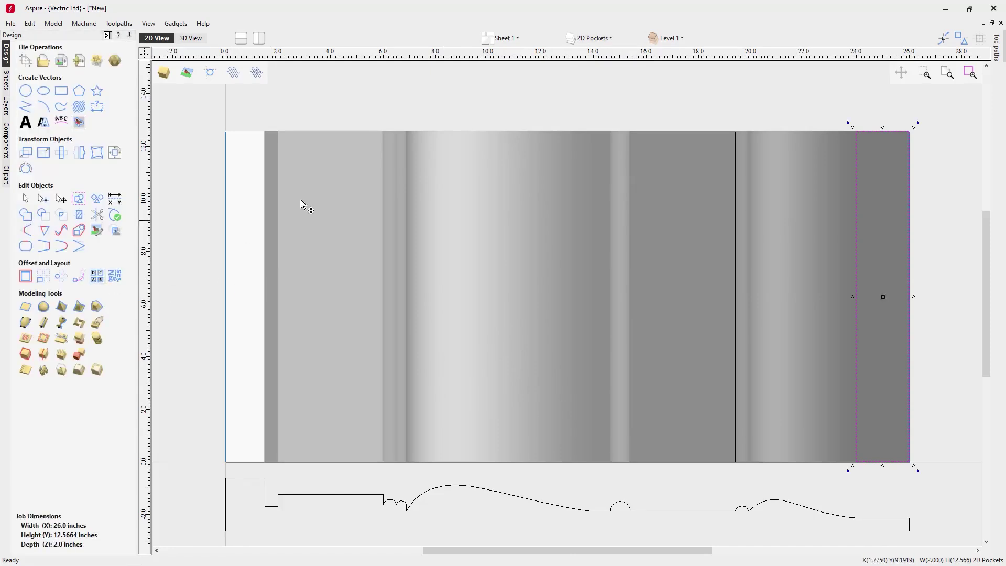
Add a new layer named 3D Boundary.
left_click(610, 39)
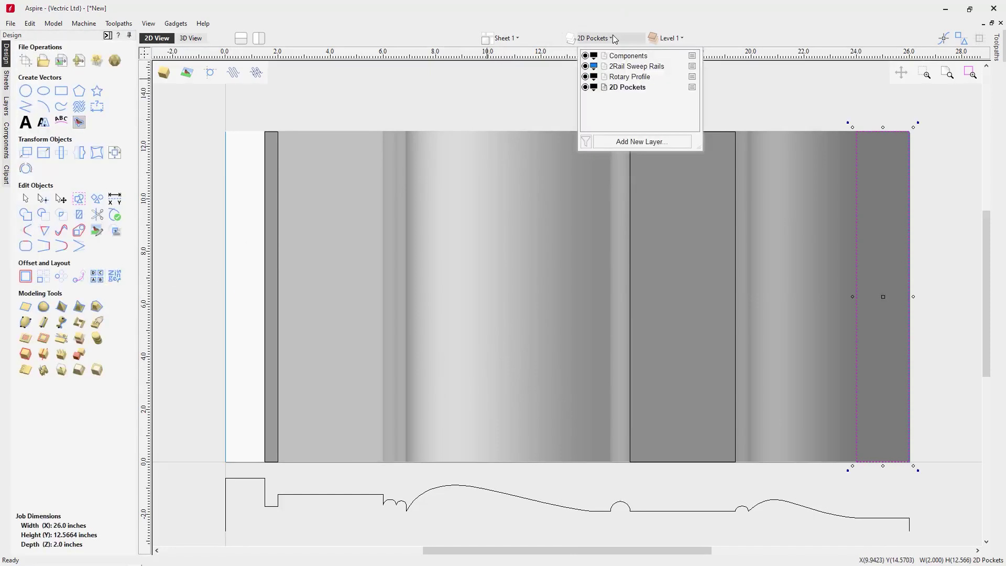
left_click(632, 144)
type("3D Boundary")
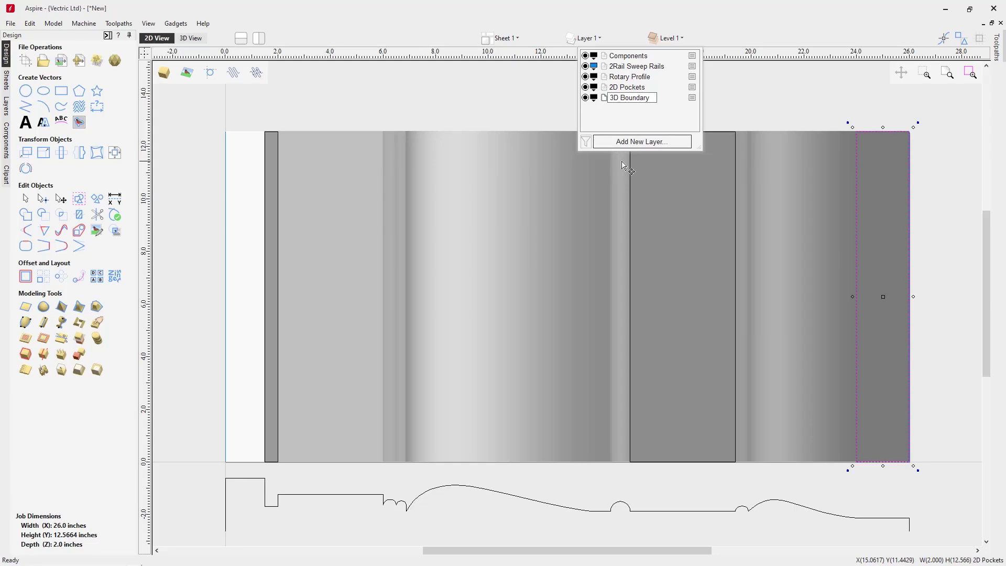
Set the layer colours to orange for 2D Pockets and green for 3D Boundary.
left_click(594, 97)
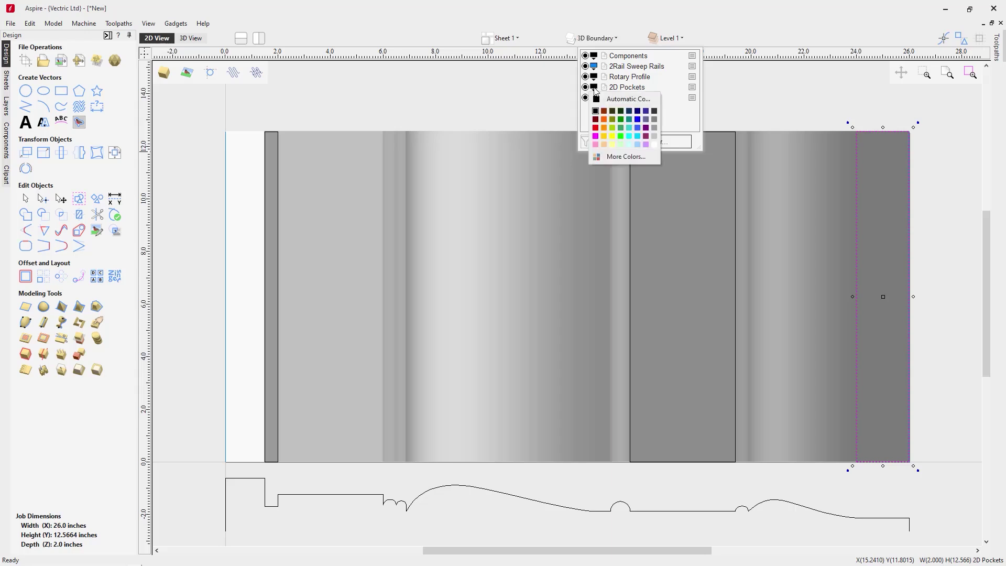
left_click(604, 120)
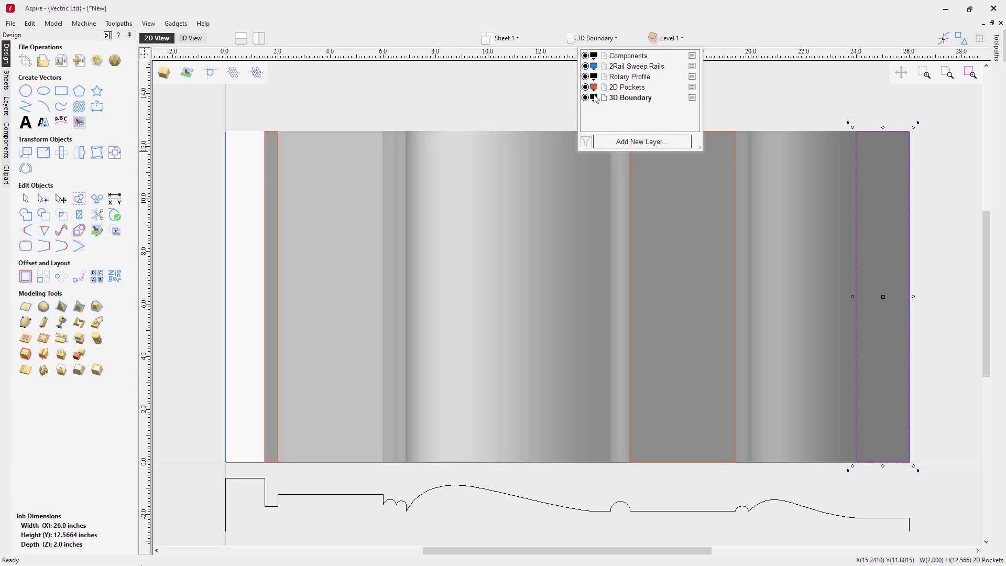
left_click(594, 98)
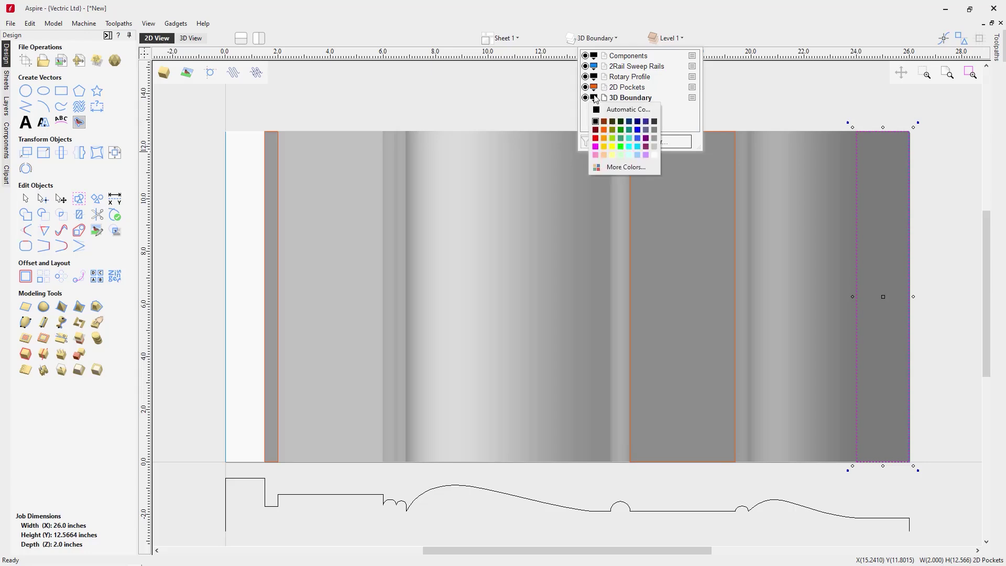
left_click(620, 130)
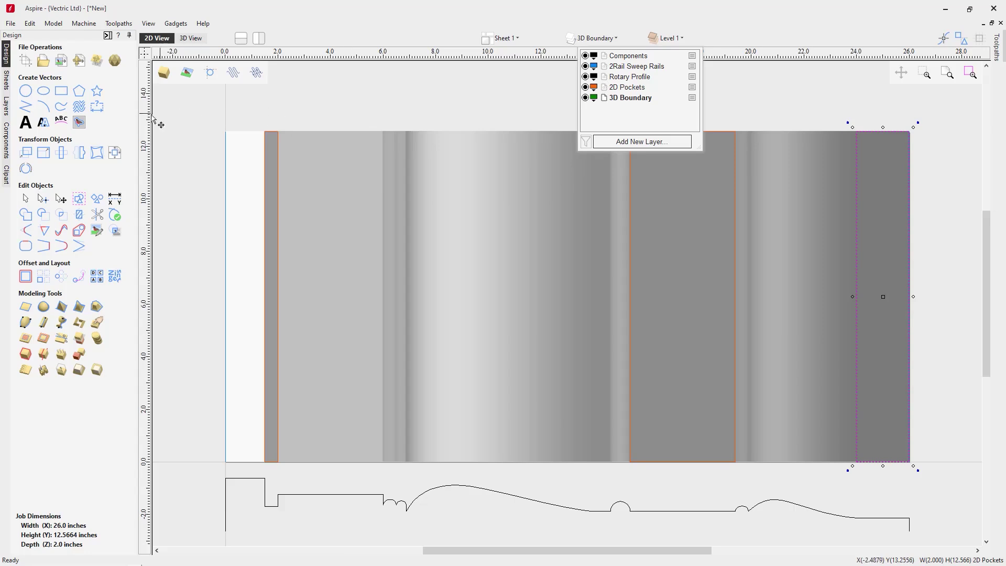
Draw two full-height boundary rectangles filling the gaps between the pocket rectangles, 13.3896 and 4.6104 inches wide and 12.5664 inches tall.
left_click(61, 93)
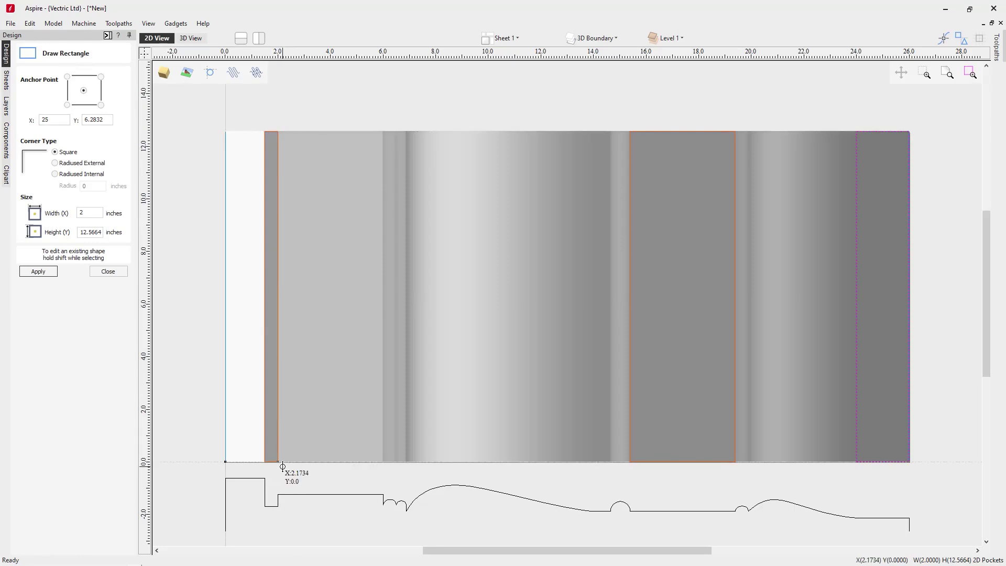
mouse_move(279, 462)
left_mouse_down()
mouse_move(348, 309)
mouse_move(489, 220)
mouse_move(651, 139)
mouse_move(630, 131)
left_mouse_up()
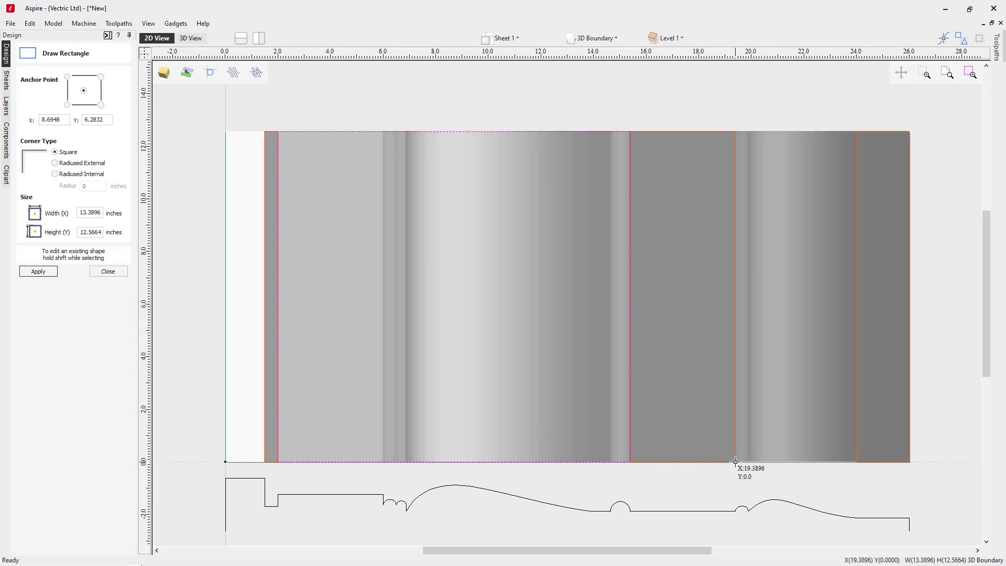
left_click_drag(736, 461, 854, 132)
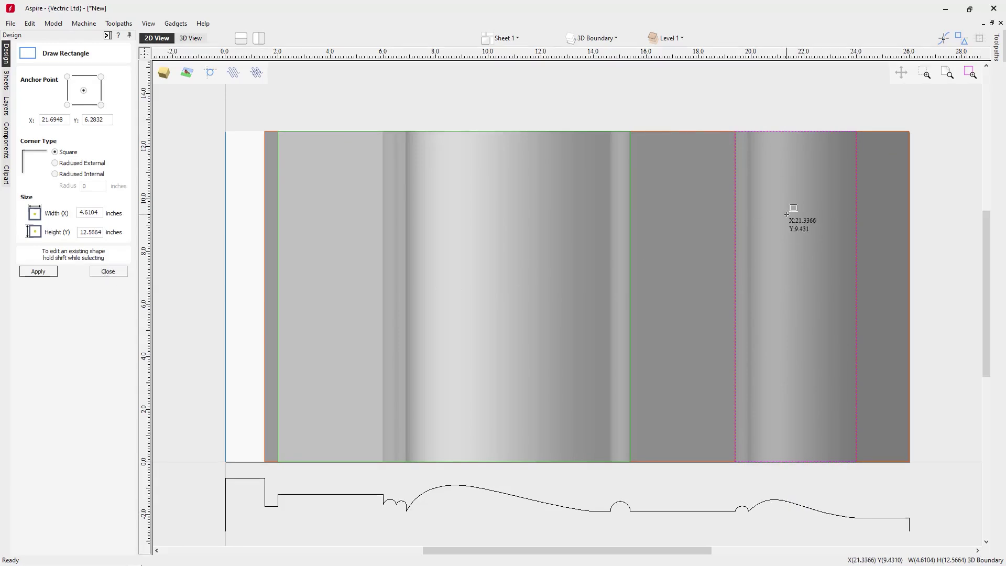
left_click(98, 274)
left_click(178, 347)
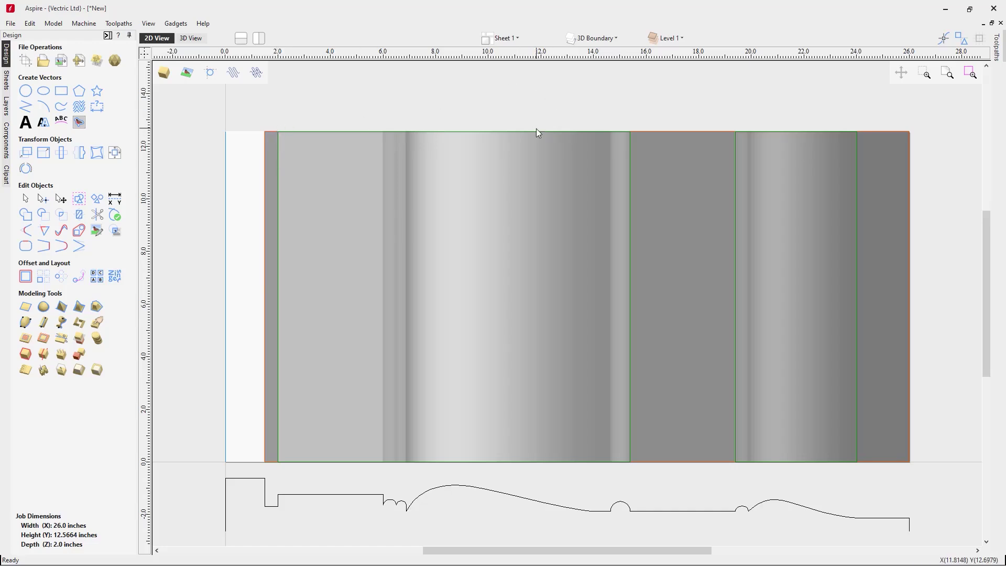
Select all vectors on the 2D Pockets layer and set their height to 13 inches with Link XY turned off.
left_click(609, 42)
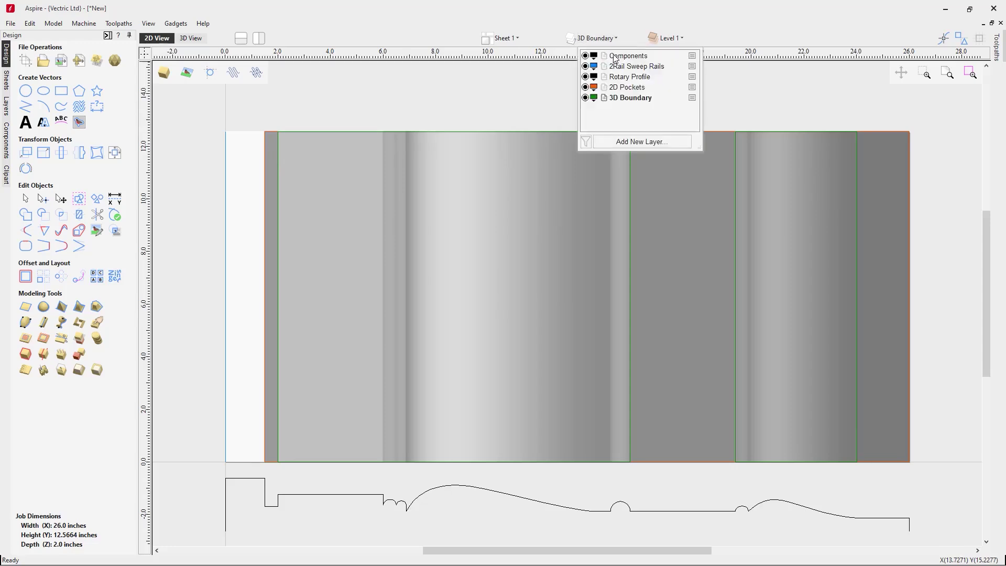
left_click(606, 90)
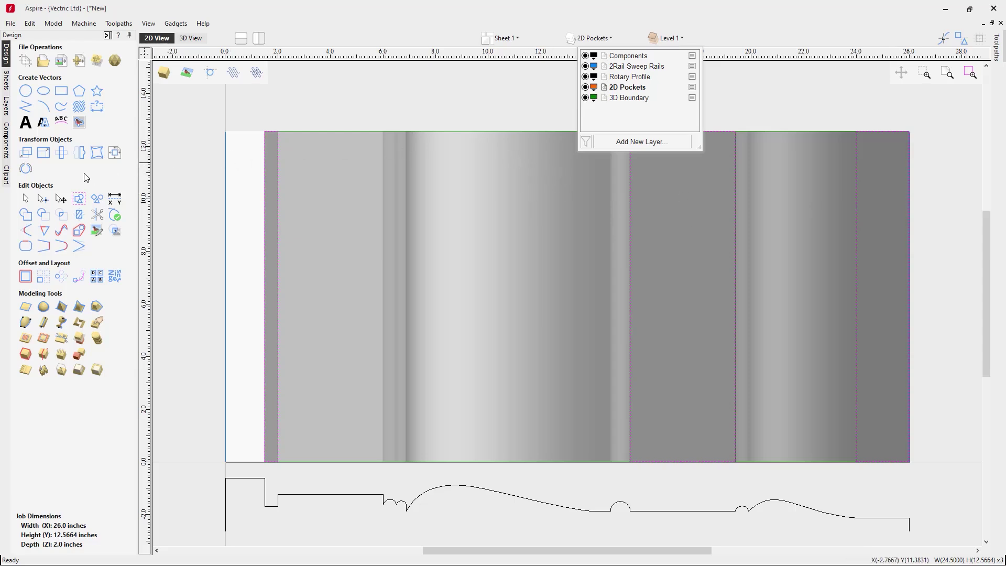
left_click(43, 152)
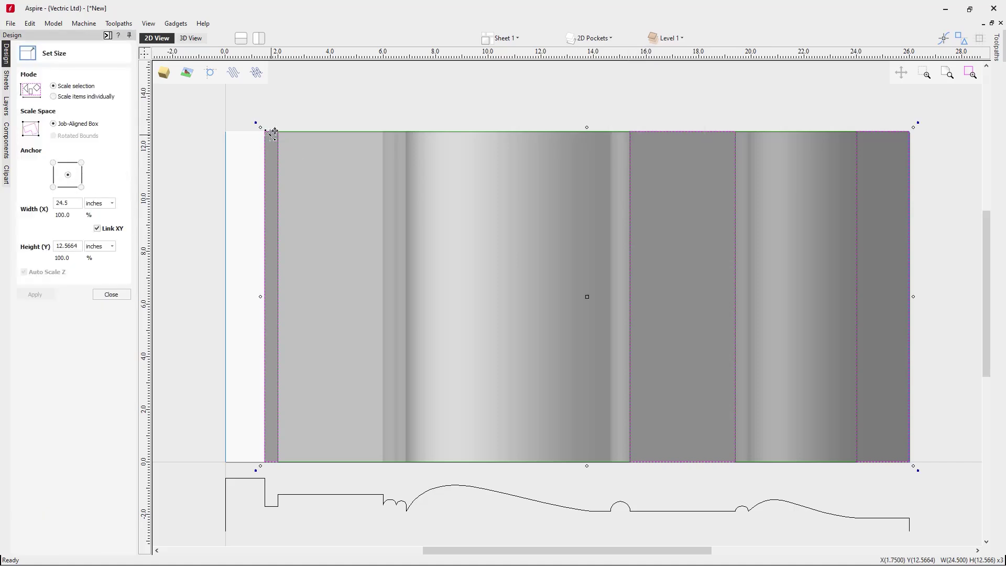
left_click(97, 229)
left_click_drag(83, 246, 31, 247)
type("13")
key("Return")
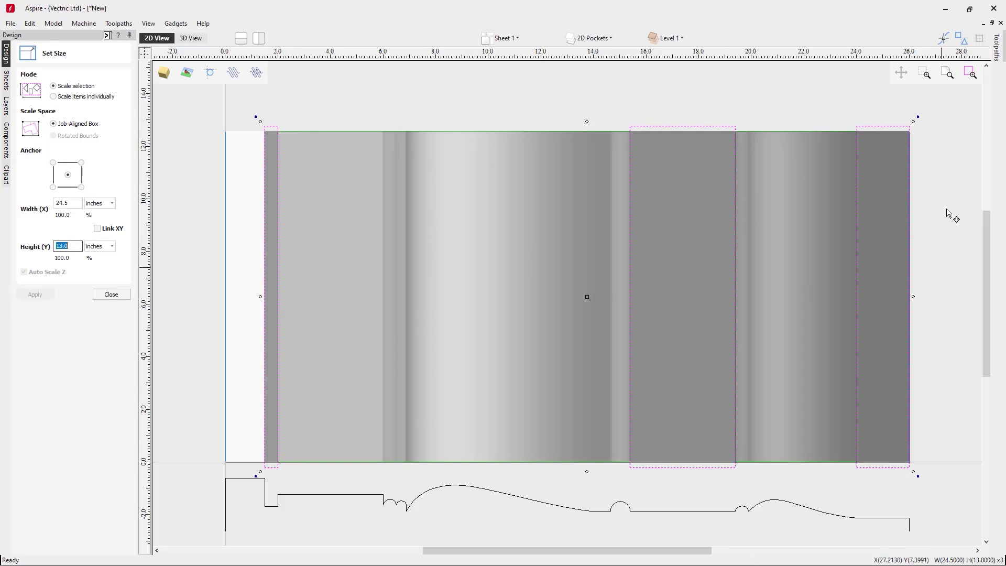
left_click(115, 296)
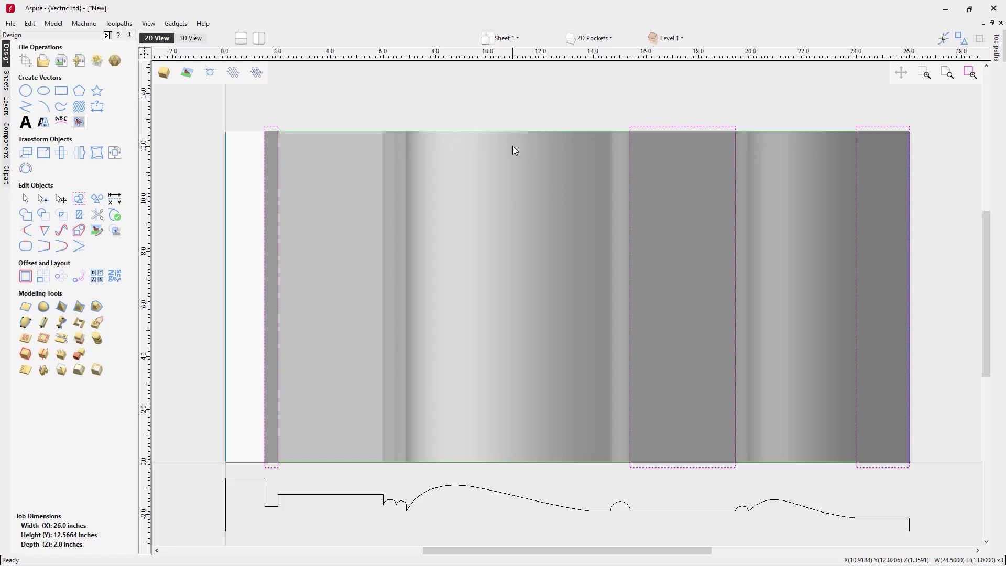
Show the spindle in the wrapped rotary 3D view and save the job as an Aspire file named Rotary Spindle.
left_click(190, 38)
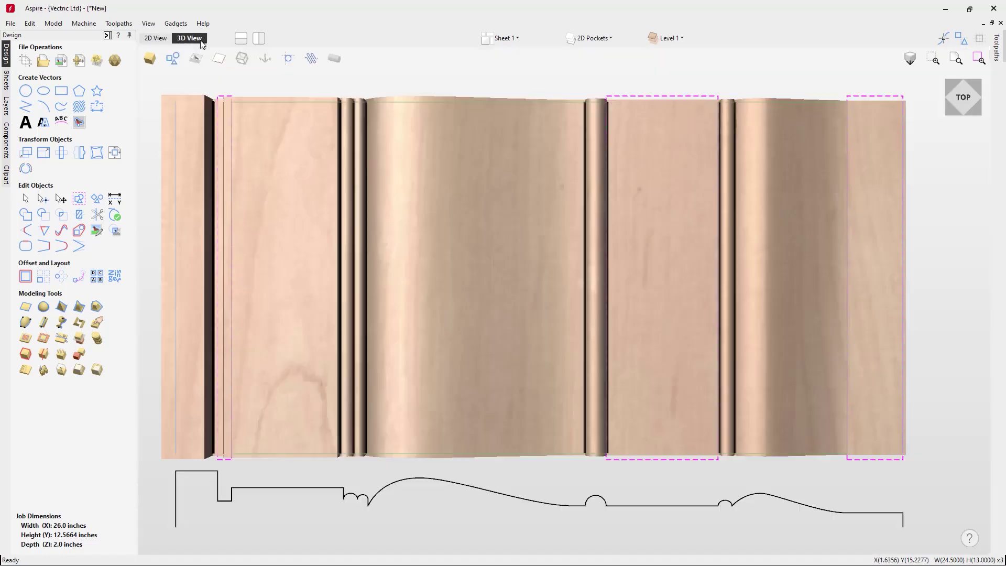
left_click(334, 58)
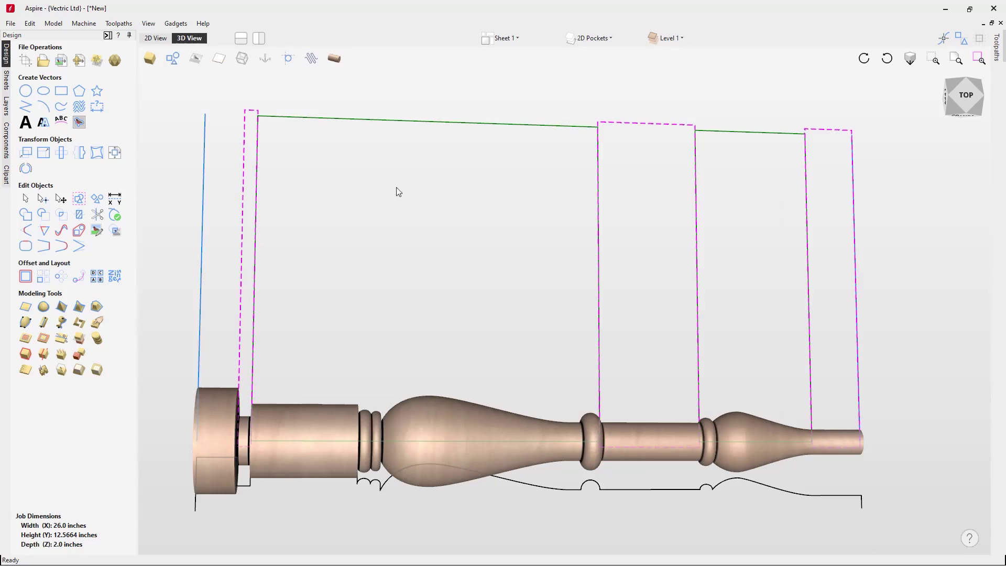
left_click_drag(527, 201, 470, 190)
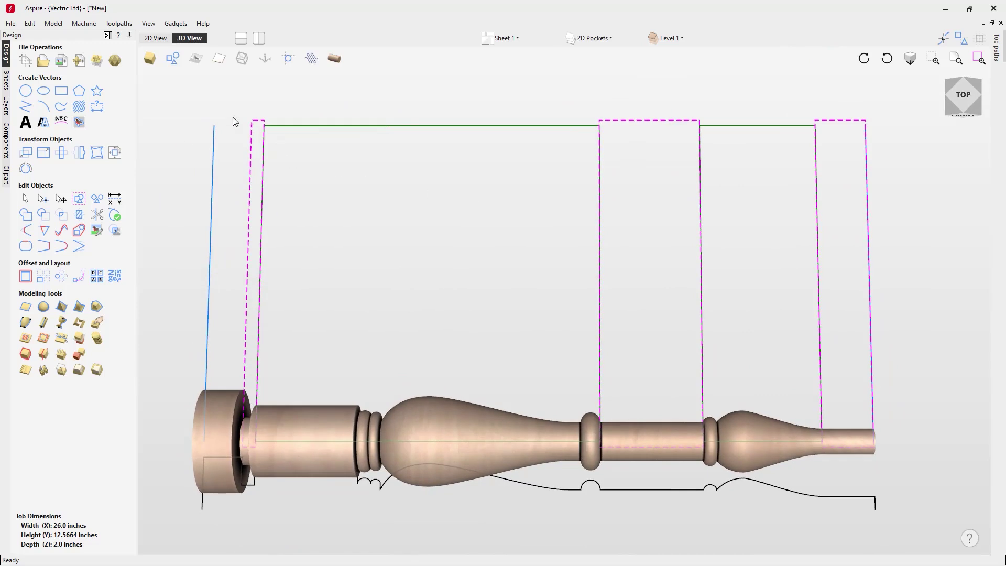
left_click(11, 25)
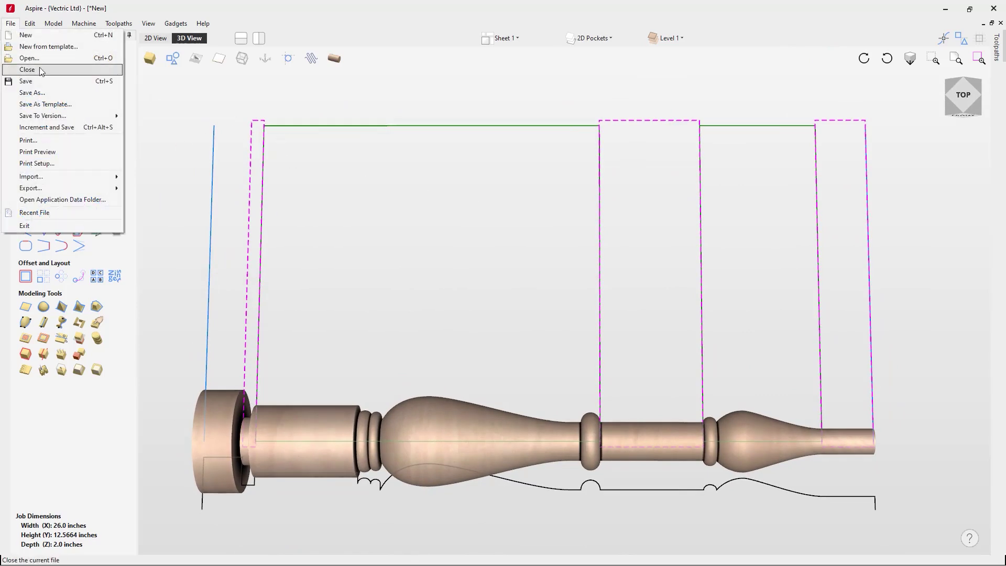
left_click(79, 92)
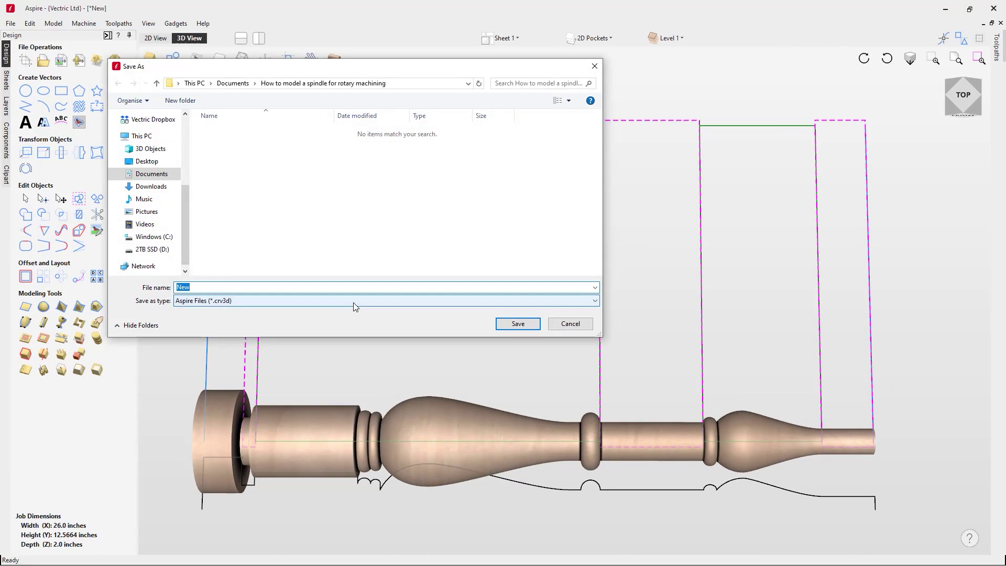
type("Rotary ")
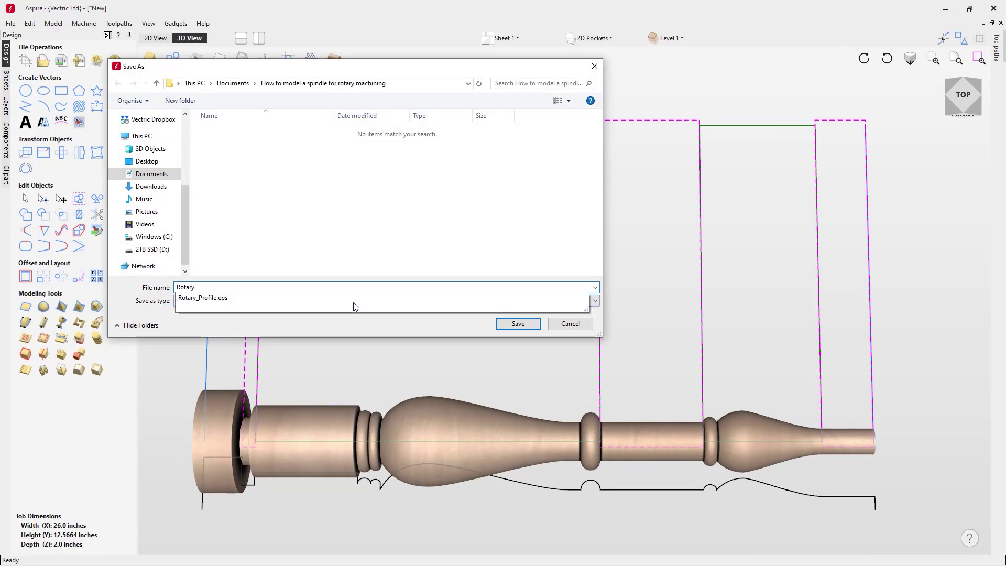
type("Spindle")
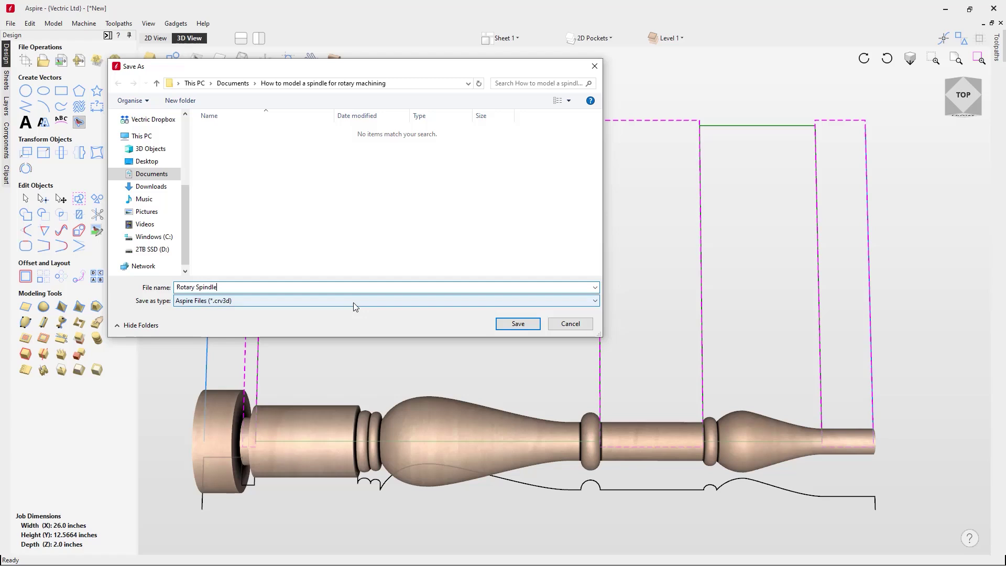
left_click(516, 324)
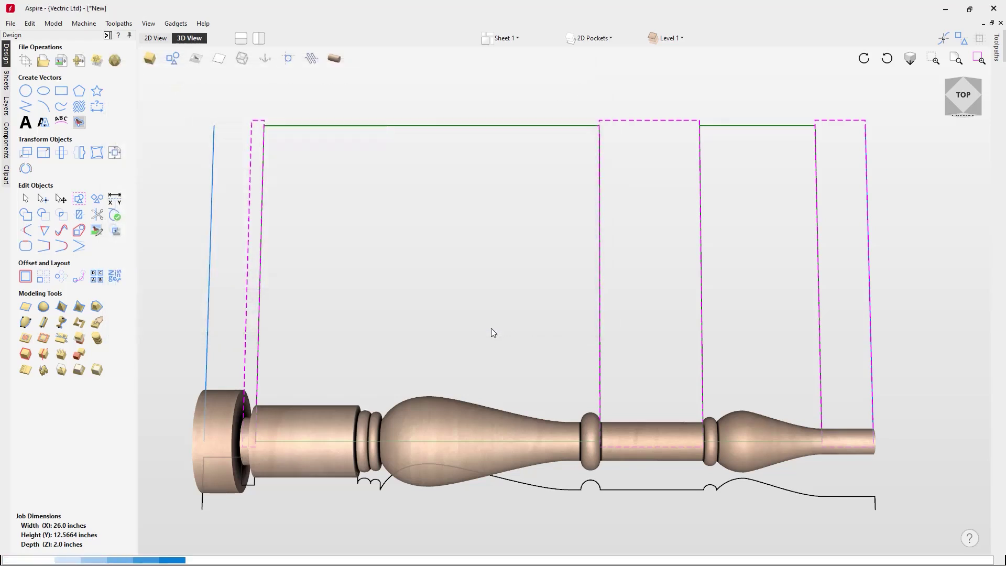